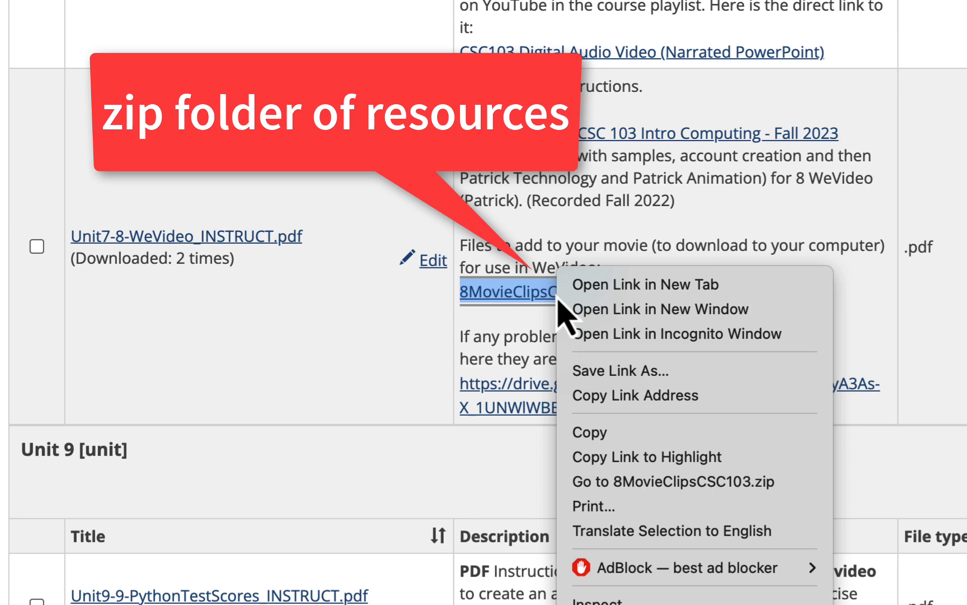
Open the Google Drive folder of movie clips linked in the description of Unit7-8-WeVideo_INSTRUCT.pdf.
{"action": "left_click", "coordinate": [616, 372]}
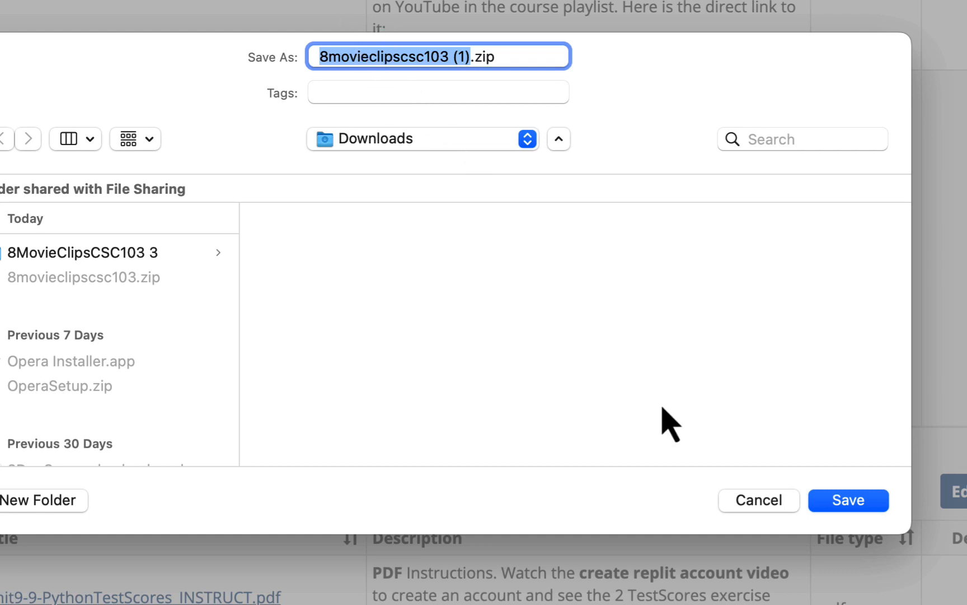
{"action": "left_click", "coordinate": [756, 506]}
{"action": "scroll", "coordinate": [648, 410], "scroll_direction": "down", "scroll_amount": 3}
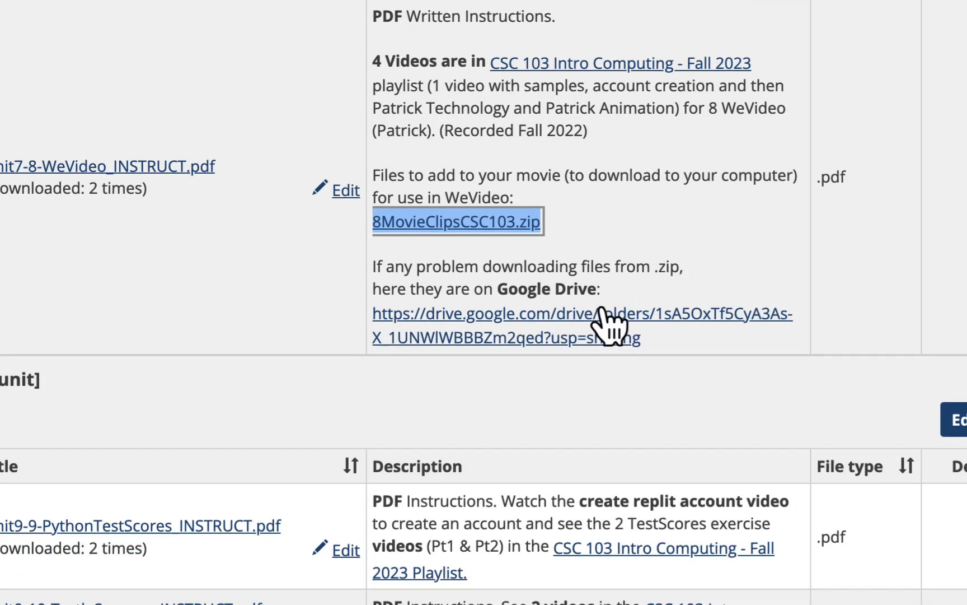
{"action": "left_click", "coordinate": [604, 313]}
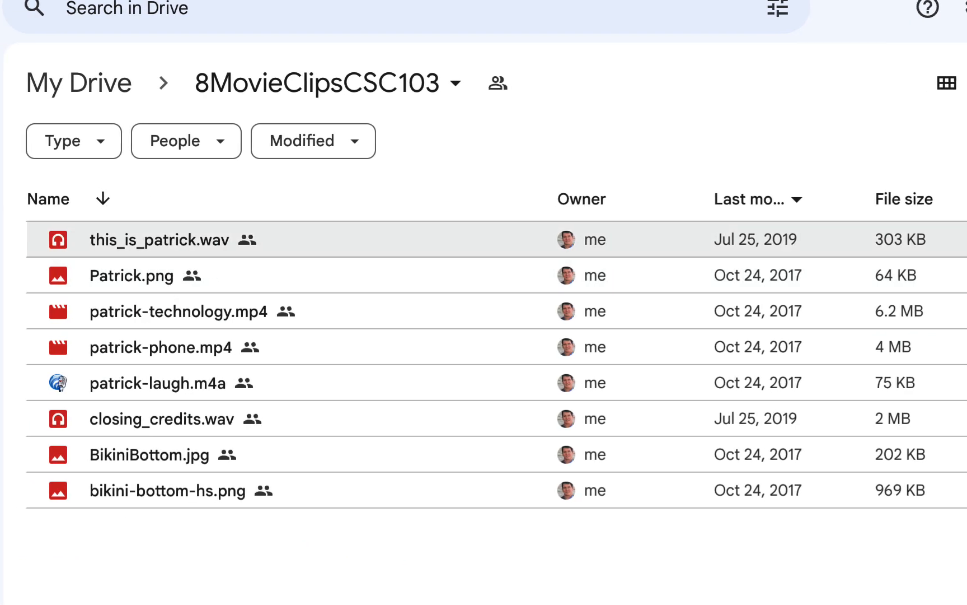
Download this_is_patrick.wav and patrick-technology.mp4 from the 8MovieClipsCSC103 folder.
{"action": "left_click", "coordinate": [911, 240]}
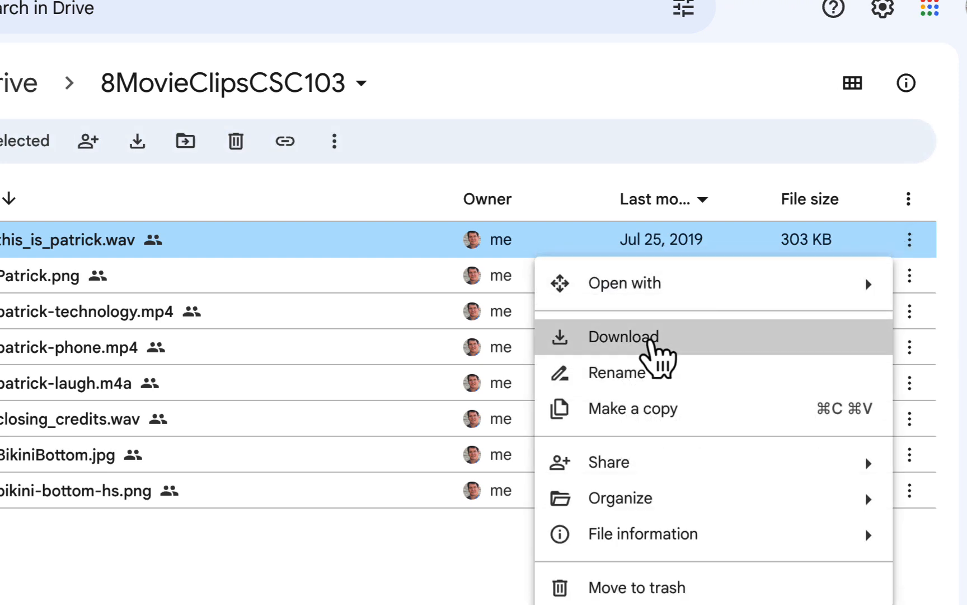
{"action": "left_click", "coordinate": [649, 337]}
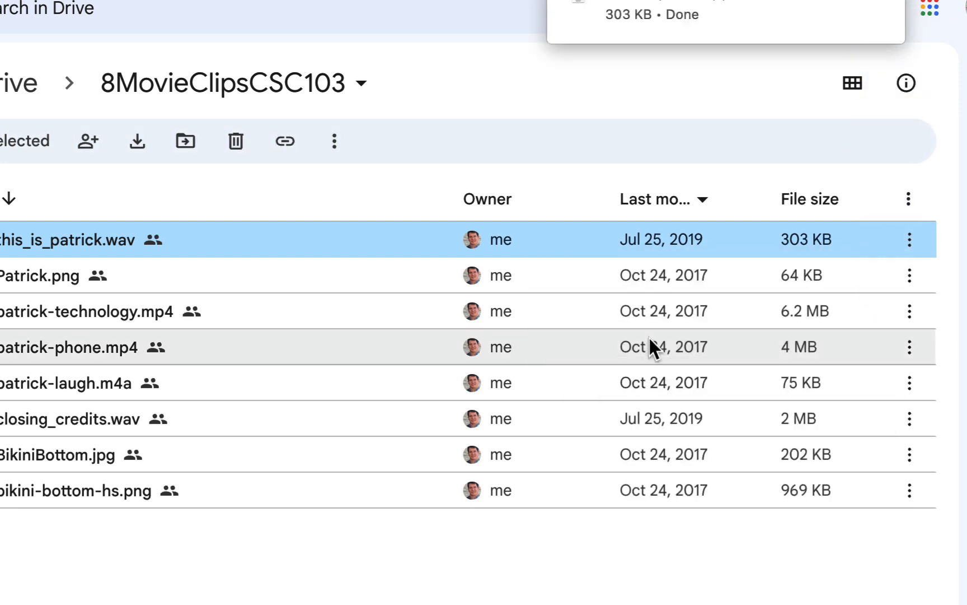
{"action": "left_click", "coordinate": [911, 312]}
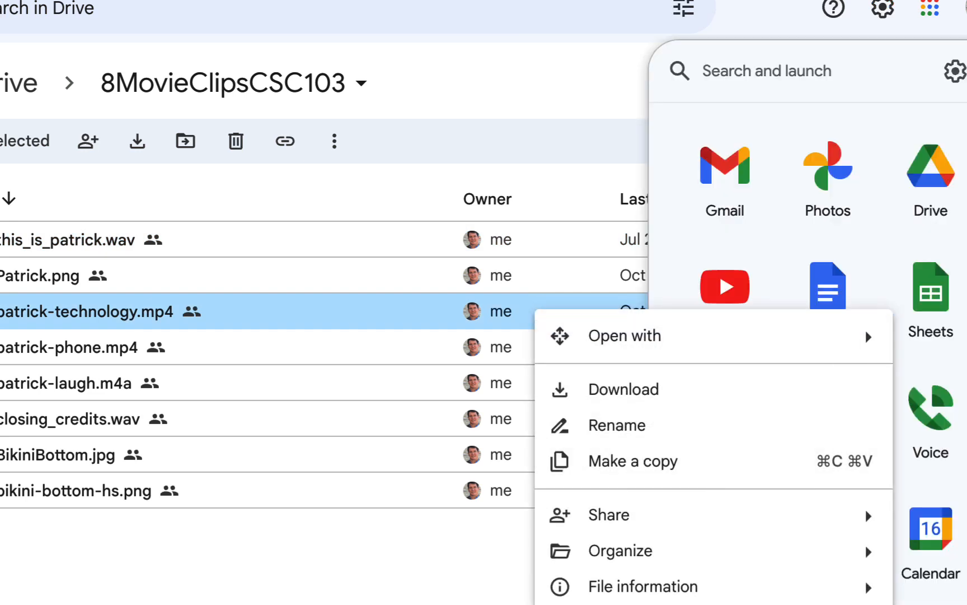
{"action": "left_click", "coordinate": [616, 391]}
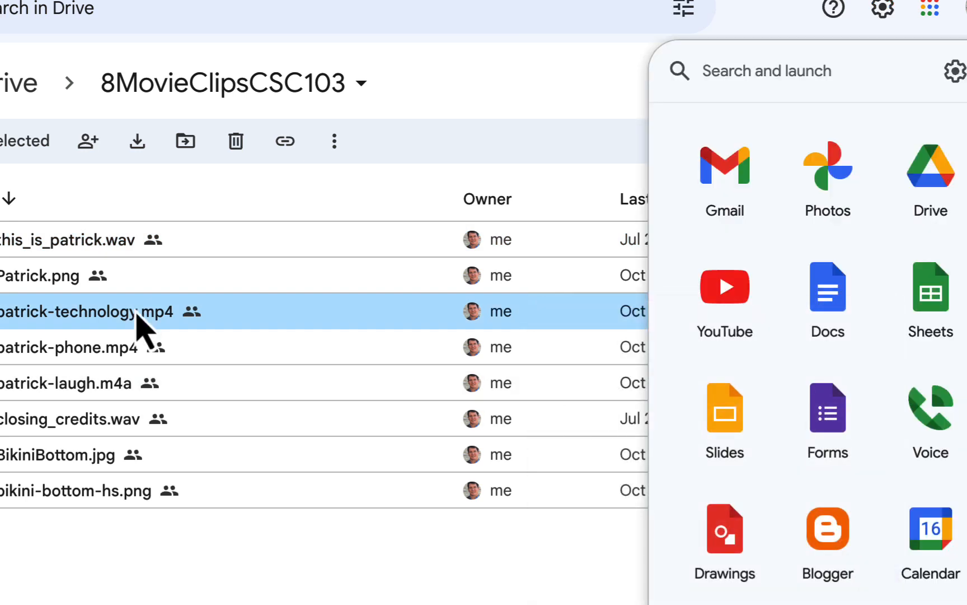
{"action": "left_click", "coordinate": [276, 583]}
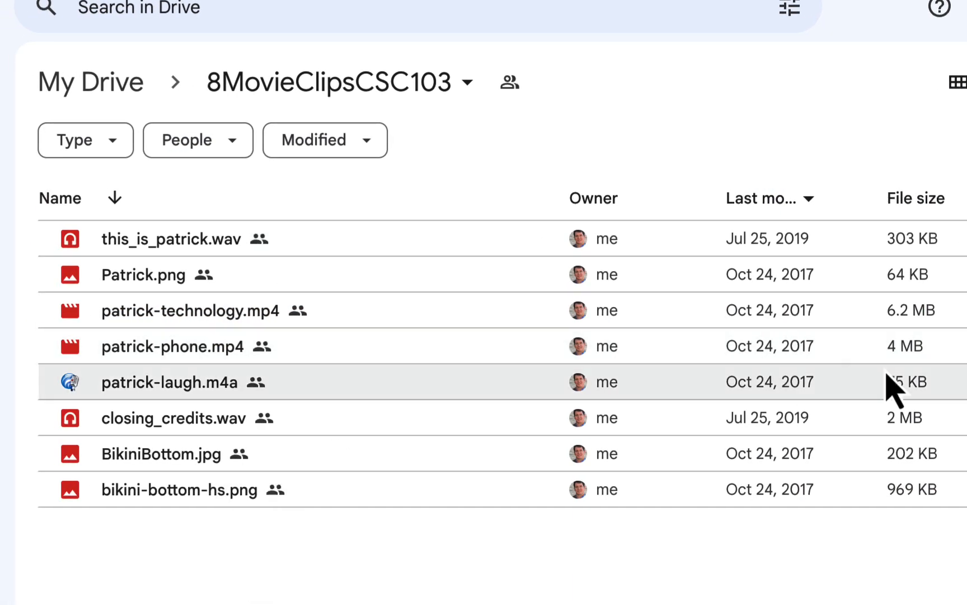
Download patrick-phone.mp4 and closing_credits.wav from the 8MovieClipsCSC103 folder.
{"action": "right_click", "coordinate": [643, 346]}
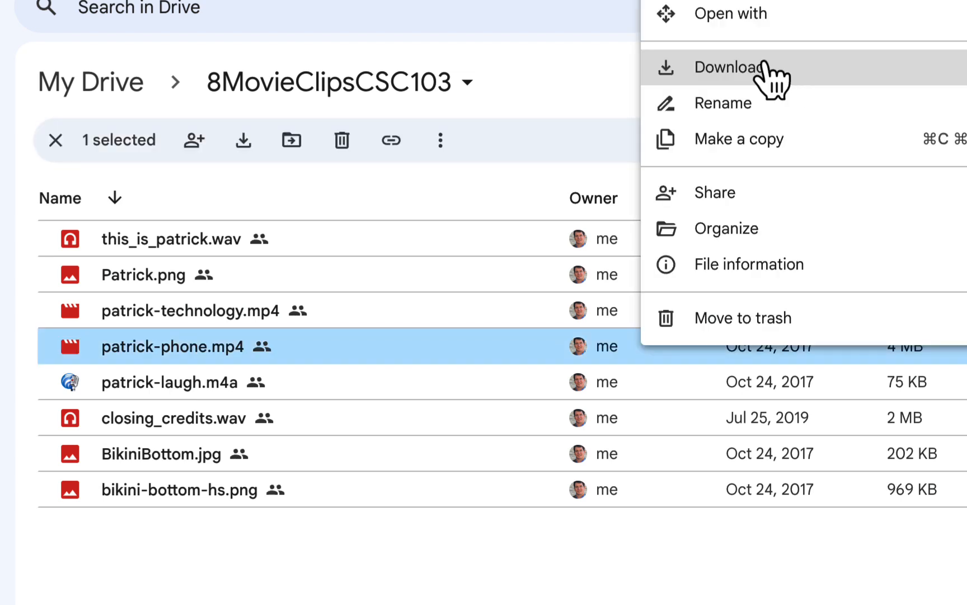
{"action": "left_click", "coordinate": [764, 66]}
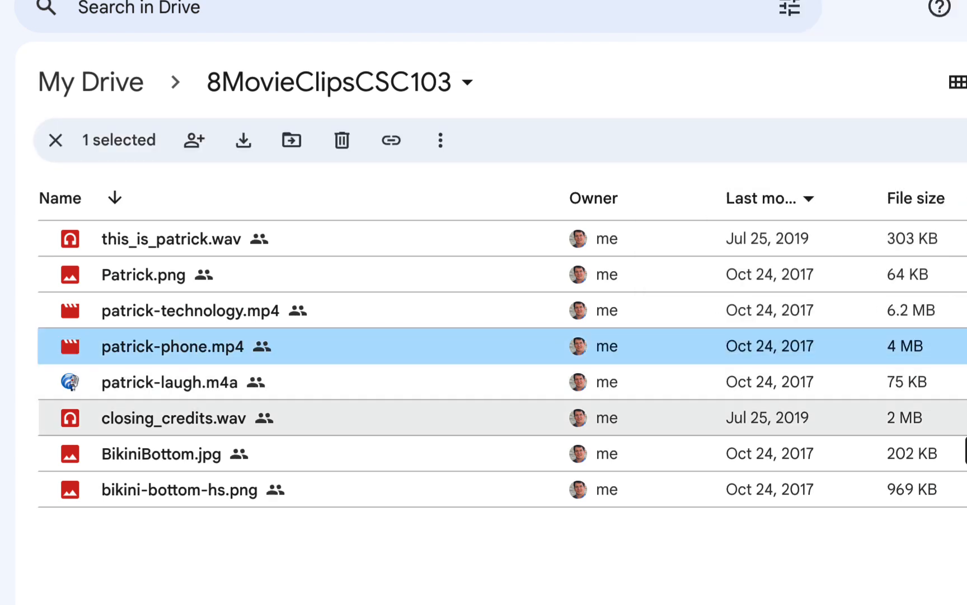
{"action": "right_click", "coordinate": [641, 418]}
{"action": "left_click", "coordinate": [795, 141]}
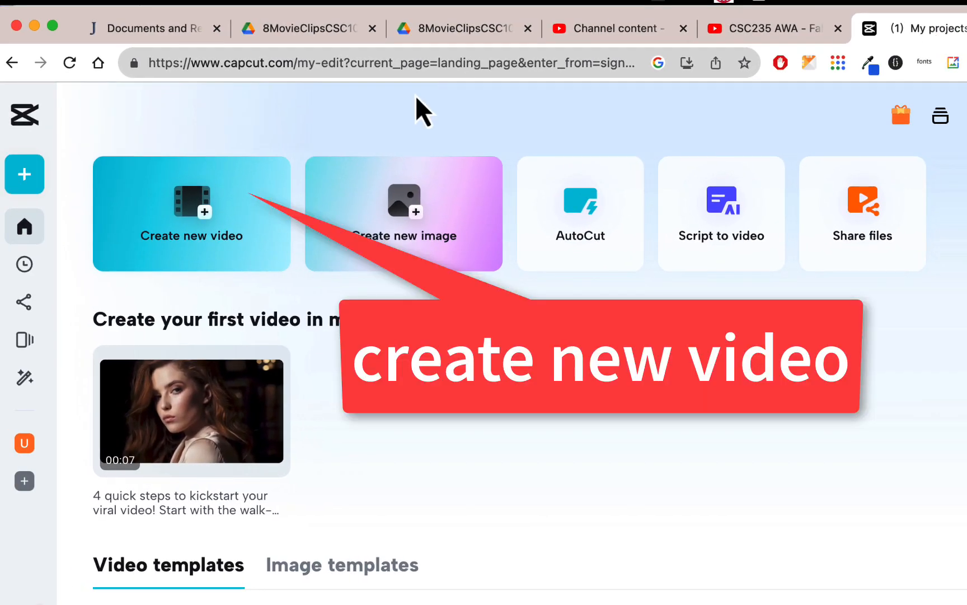
Create a new video in CapCut with a blank canvas and name the project 8a-PatrickTechnology-rh.
{"action": "left_click", "coordinate": [222, 212]}
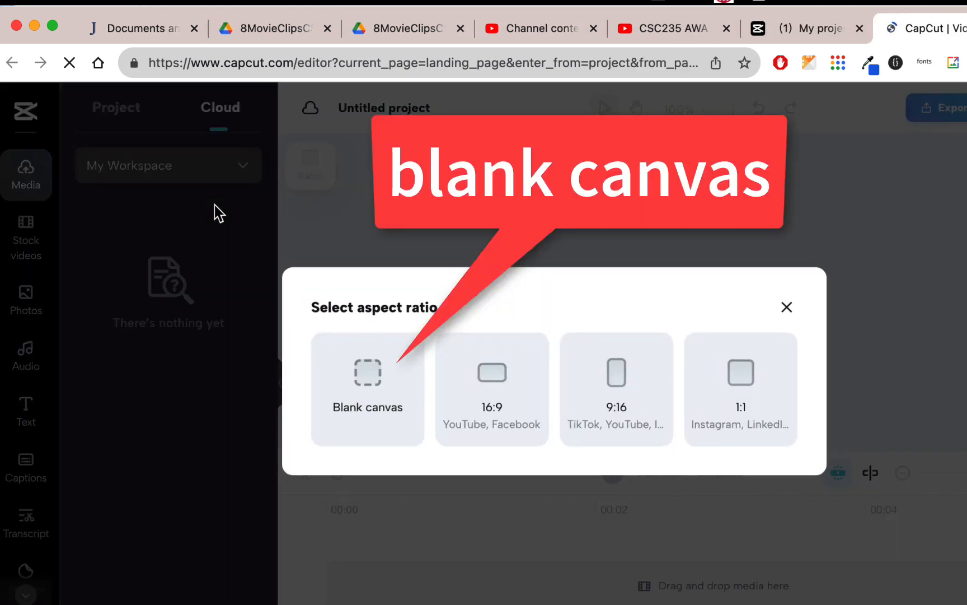
{"action": "left_click", "coordinate": [389, 376]}
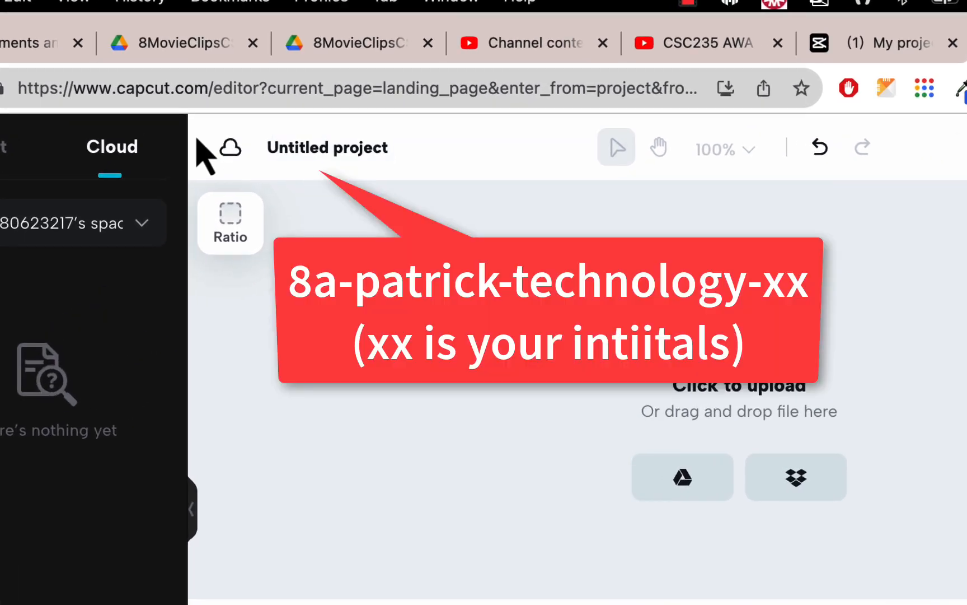
{"action": "left_click", "coordinate": [274, 140]}
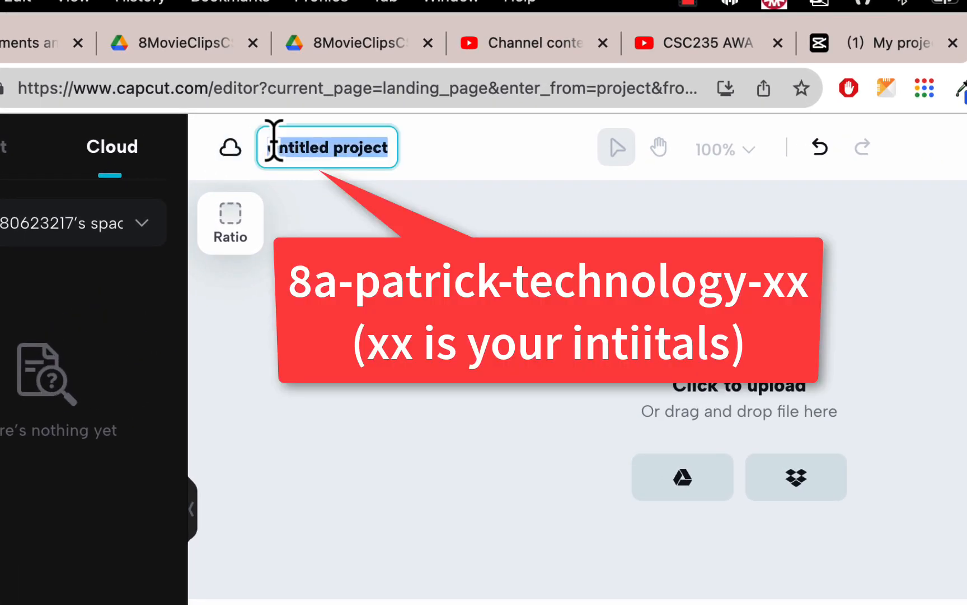
{"action": "type", "text": "8a-PatrickTechnology-r"}
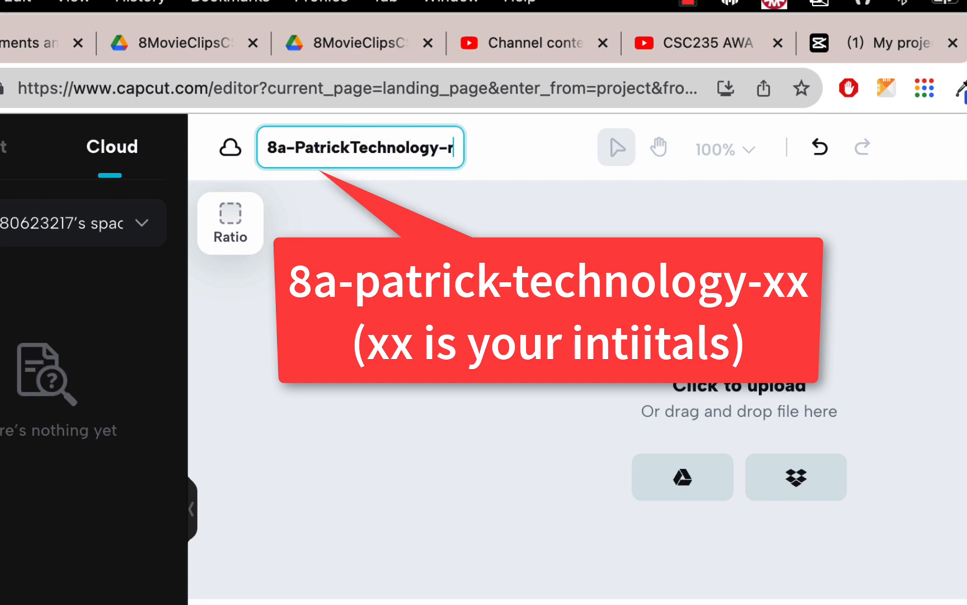
{"action": "type", "text": "h"}
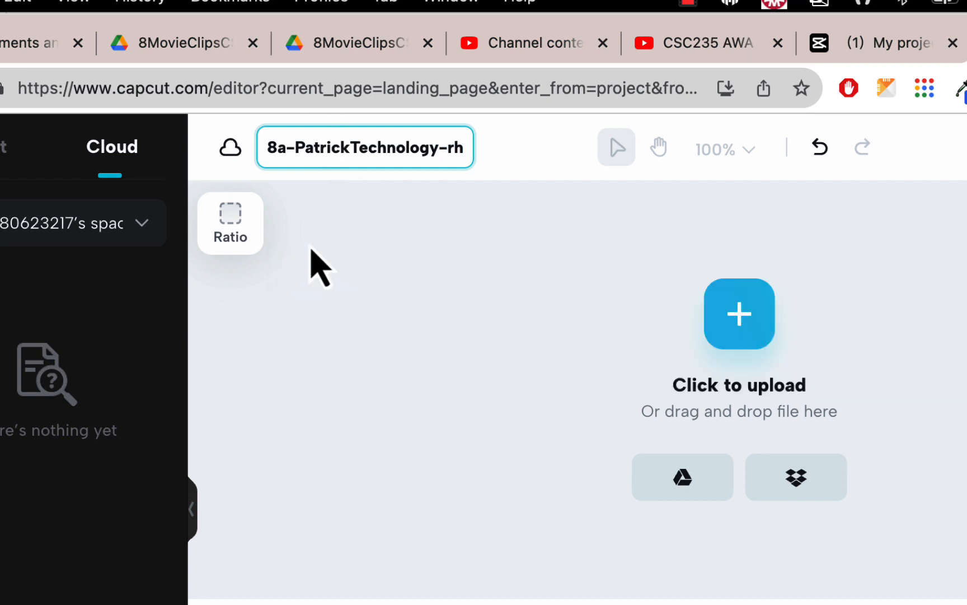
{"action": "key", "text": "Return"}
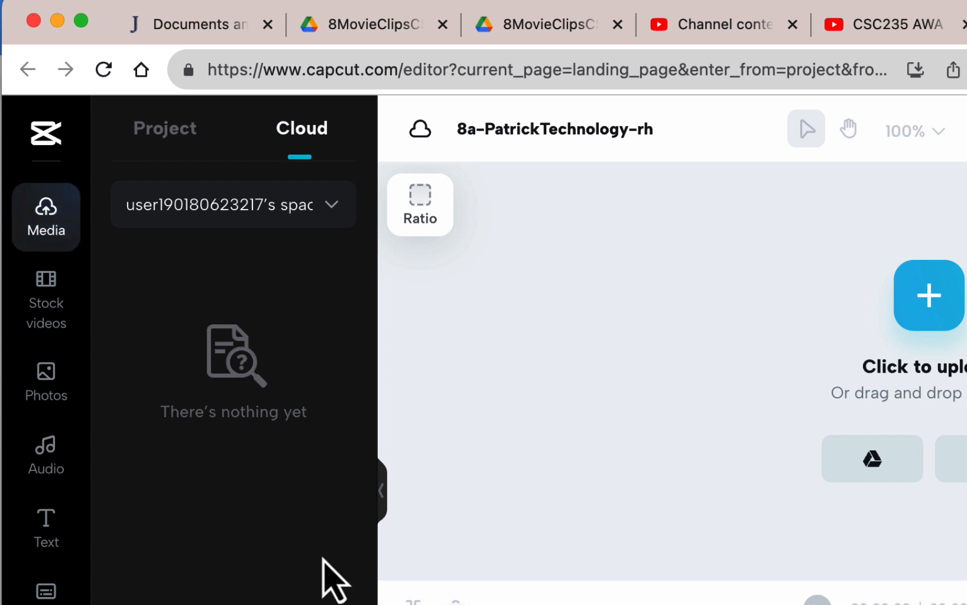
Switch to Finder, select the four downloaded Patrick and closing-credits files in Downloads, and try to add them to CapCut's cloud media.
{"action": "left_click", "coordinate": [358, 603]}
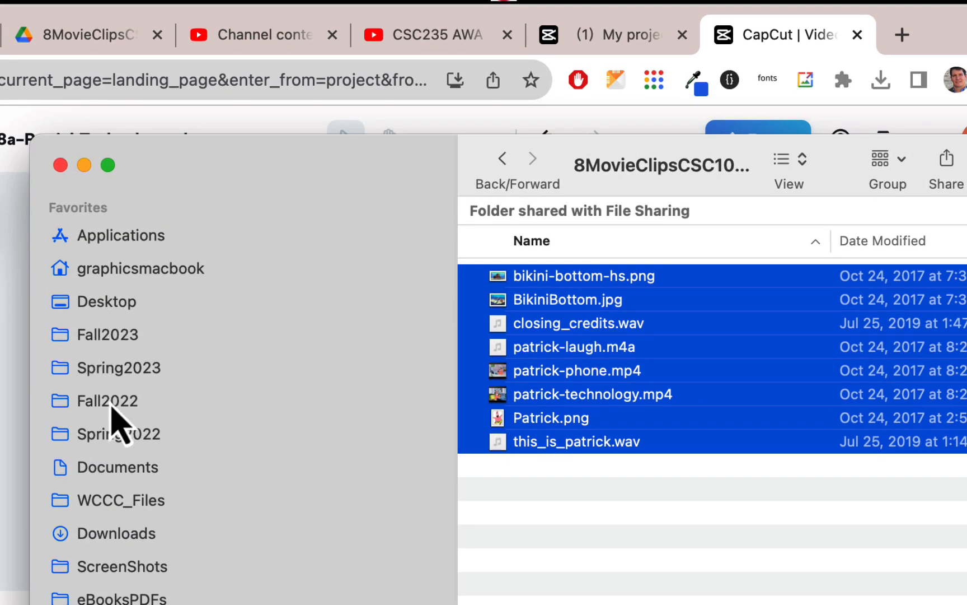
{"action": "left_click", "coordinate": [125, 536]}
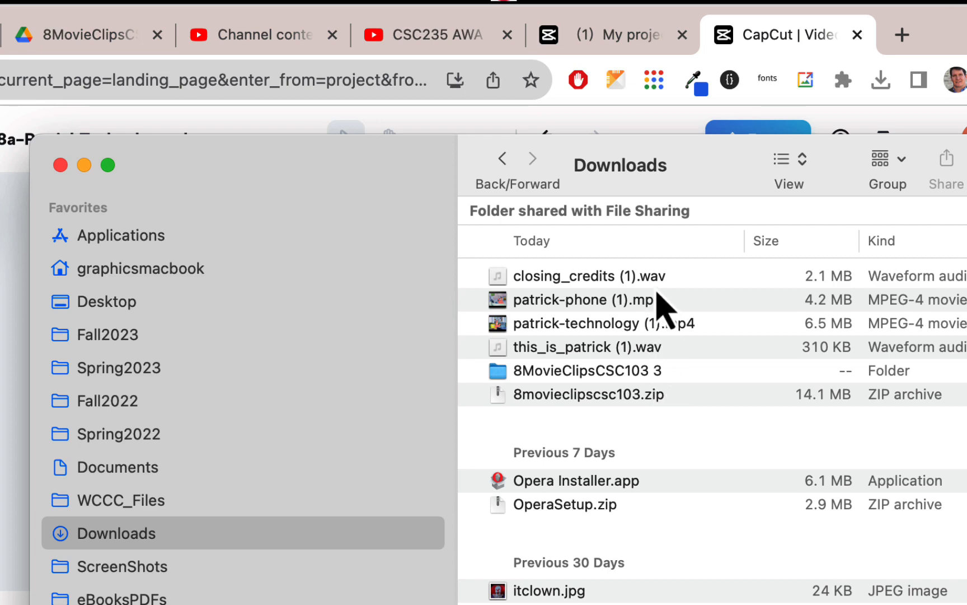
{"action": "left_click_drag", "start_coordinate": [371, 184], "coordinate": [526, 166]}
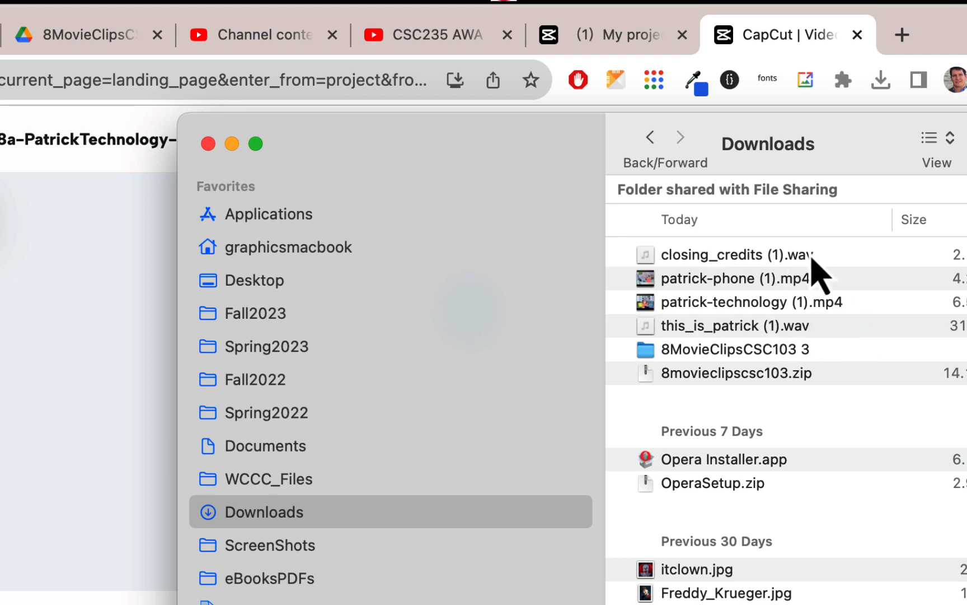
{"action": "left_click", "coordinate": [742, 256]}
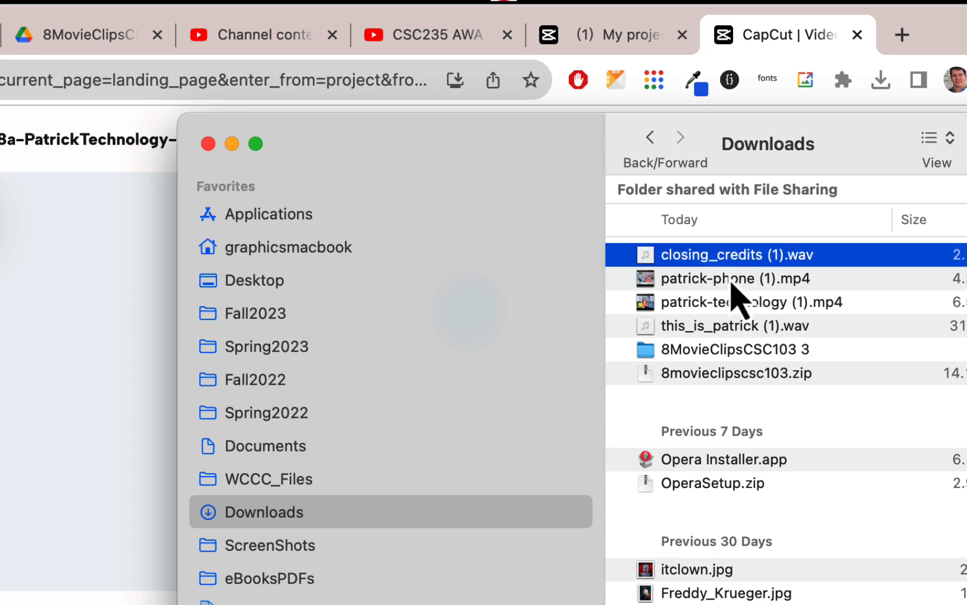
{"action": "left_click", "coordinate": [713, 329], "text": "shift"}
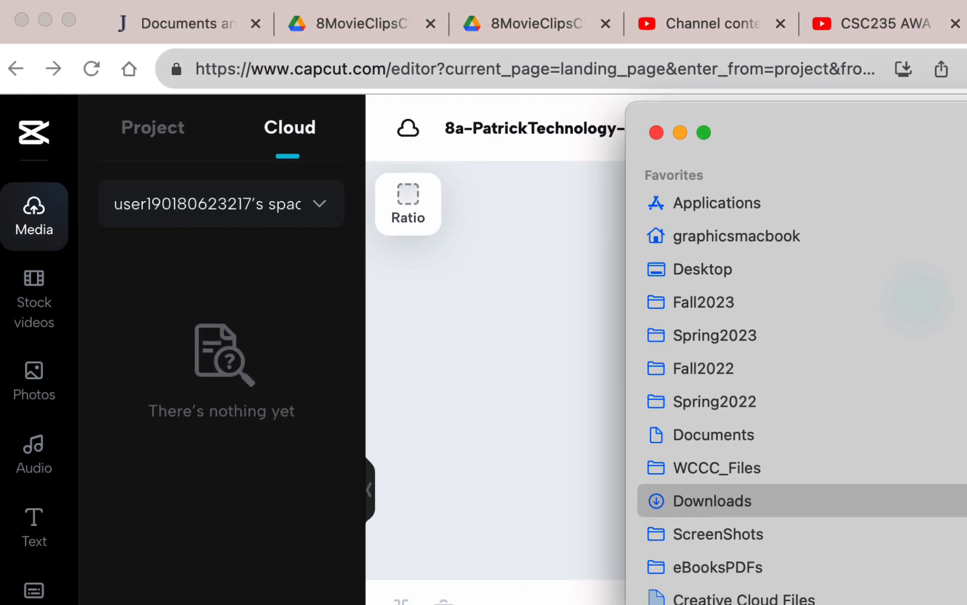
{"action": "left_click_drag", "start_coordinate": [963, 263], "coordinate": [192, 295]}
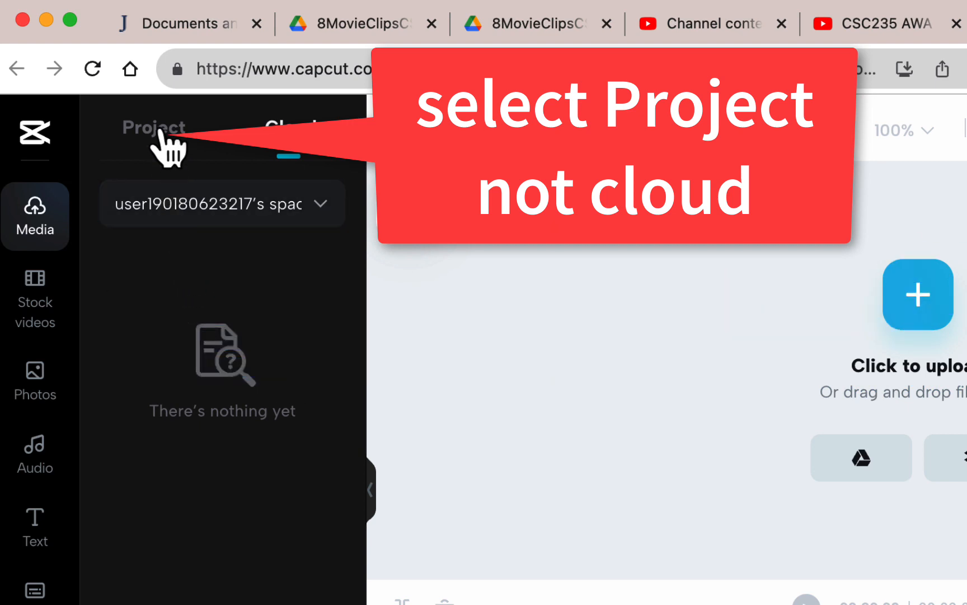
Upload the four selected files from Downloads to the project's own media in CapCut.
{"action": "left_click", "coordinate": [161, 132]}
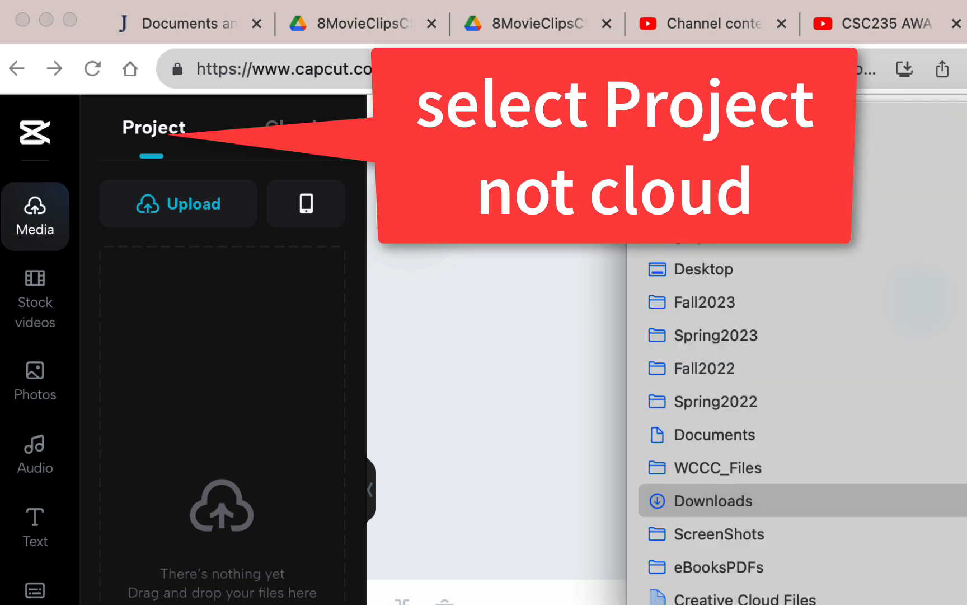
{"action": "left_click_drag", "start_coordinate": [962, 369], "coordinate": [203, 350]}
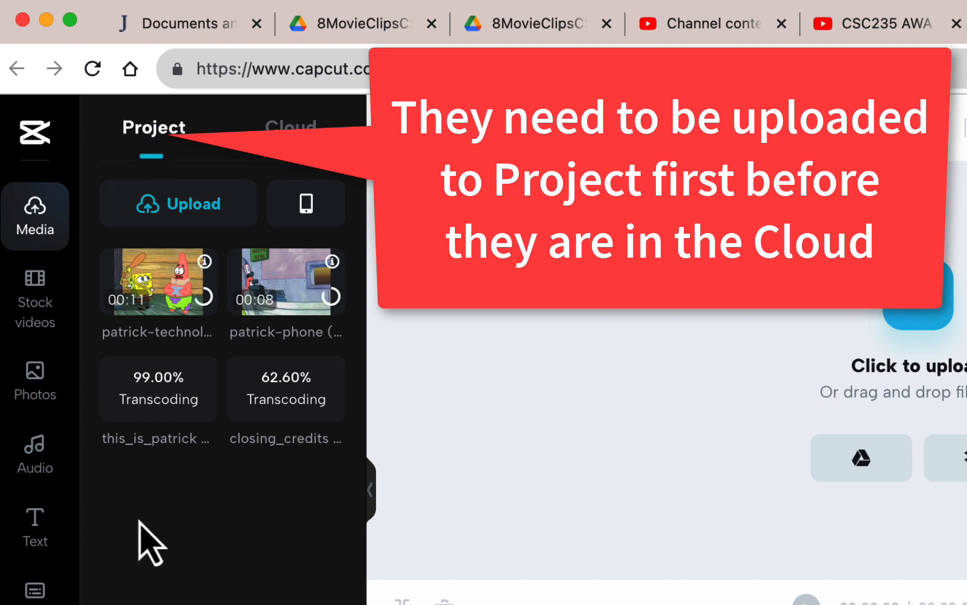
{"action": "key", "text": "super+Tab"}
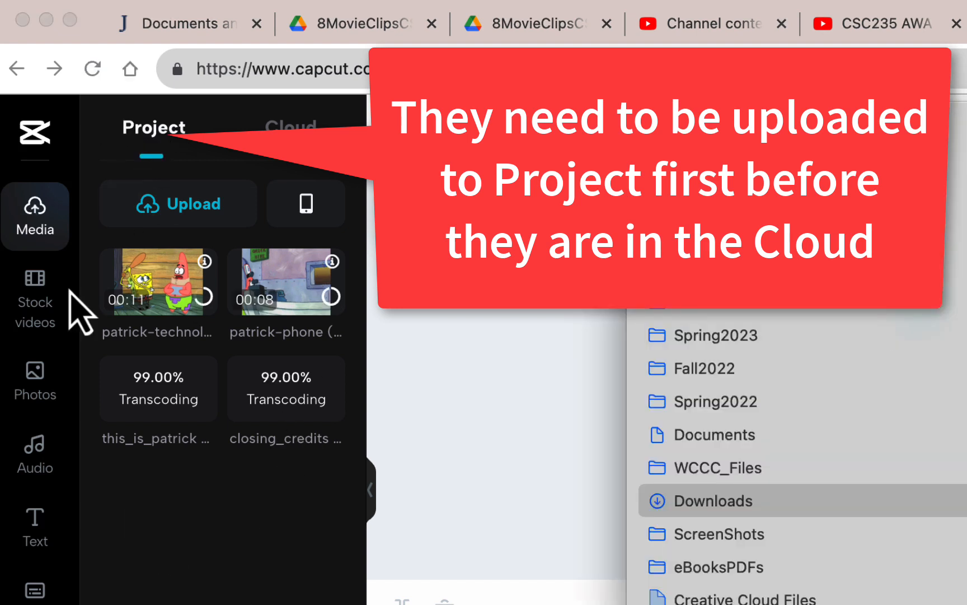
{"action": "key", "text": "Escape"}
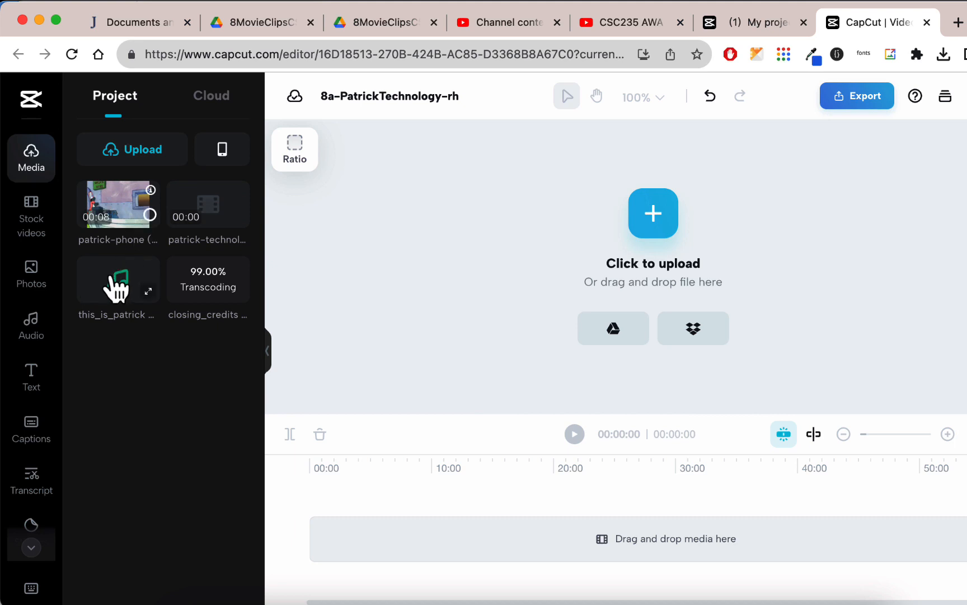
Place the patrick-phone clip at the start of the timeline and the patrick-technology clip directly after it.
{"action": "left_click_drag", "start_coordinate": [136, 199], "coordinate": [430, 545]}
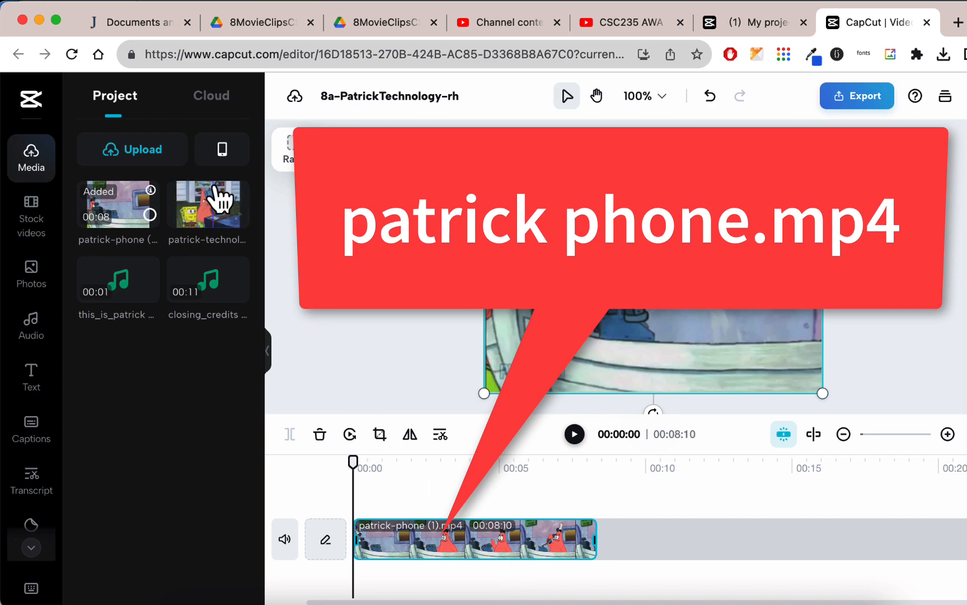
{"action": "left_click_drag", "start_coordinate": [222, 195], "coordinate": [658, 557]}
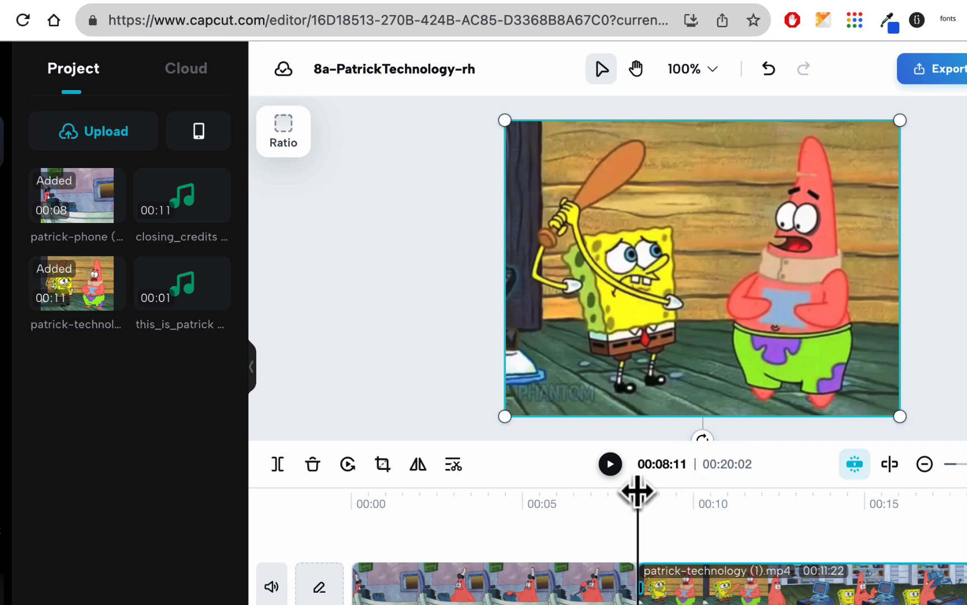
Search the stock videos for "ocean" and insert the 11-second aerial clip of waves on a beach at the start of the timeline.
{"action": "left_click_drag", "start_coordinate": [637, 492], "coordinate": [299, 459]}
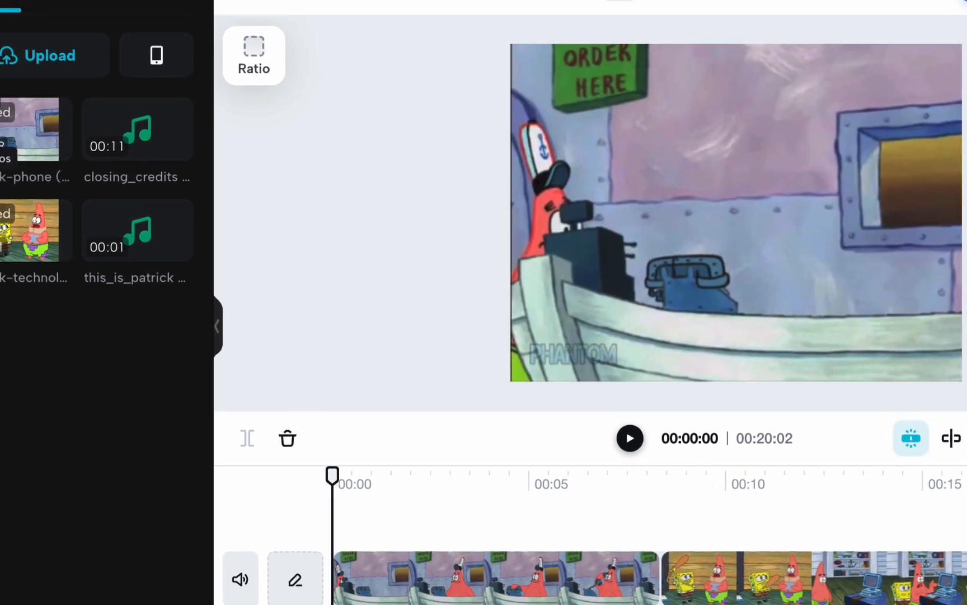
{"action": "left_click", "coordinate": [1, 208]}
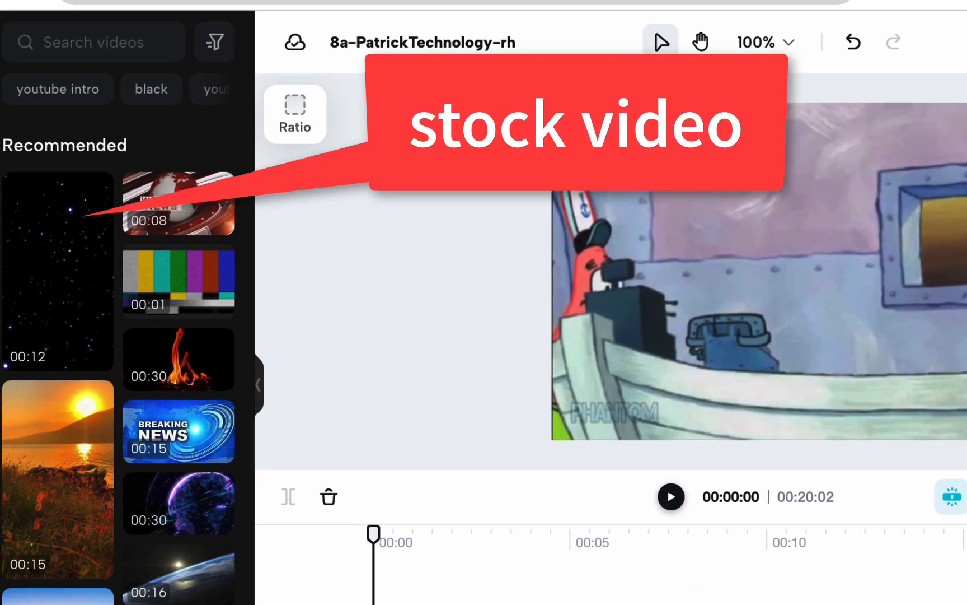
{"action": "left_click", "coordinate": [156, 42]}
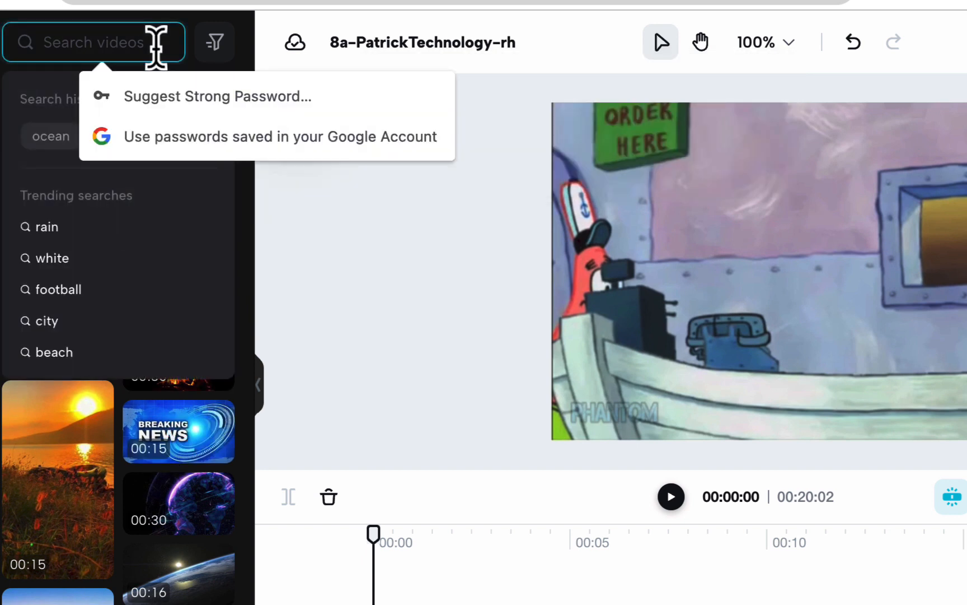
{"action": "type", "text": "ocean"}
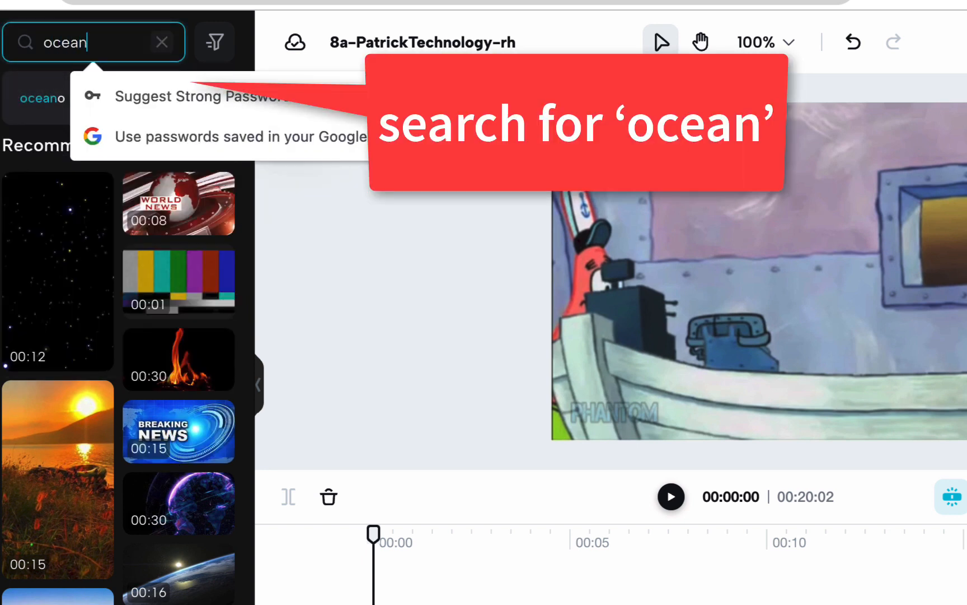
{"action": "key", "text": "Return"}
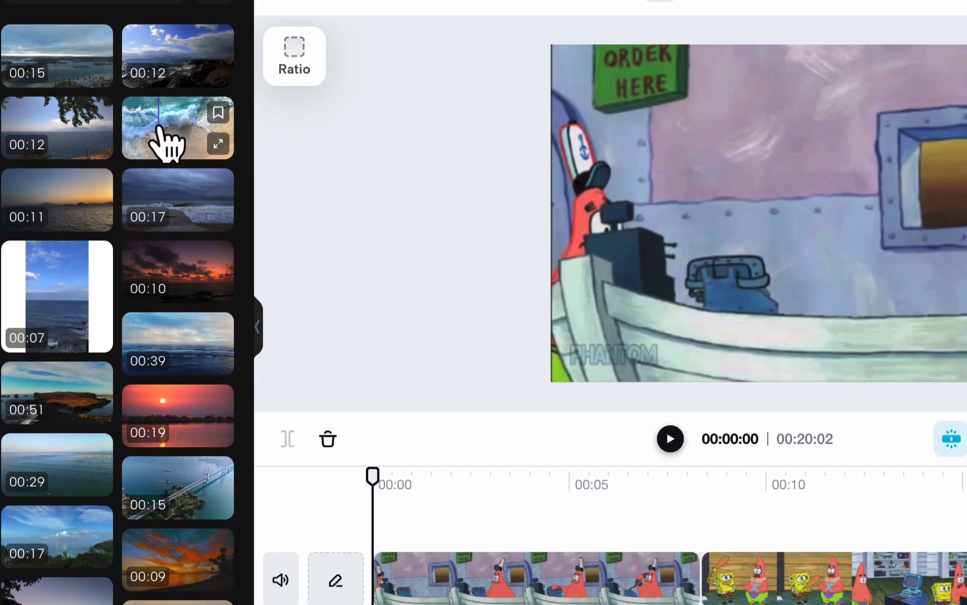
{"action": "left_click", "coordinate": [161, 132]}
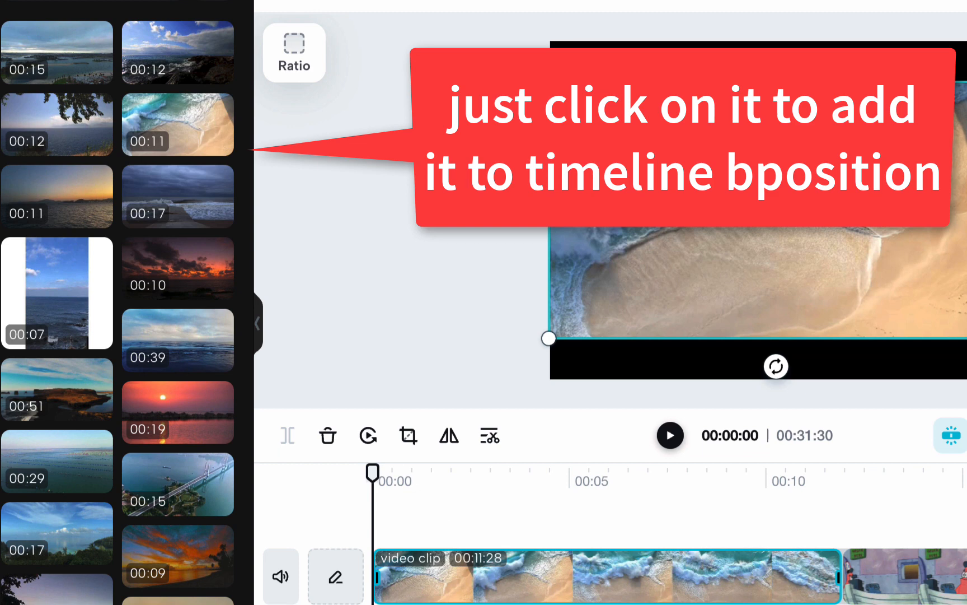
Shorten the ocean stock clip at the start of the timeline to about 3 seconds by trimming its end.
{"action": "scroll", "coordinate": [637, 549], "scroll_direction": "right", "scroll_amount": 10}
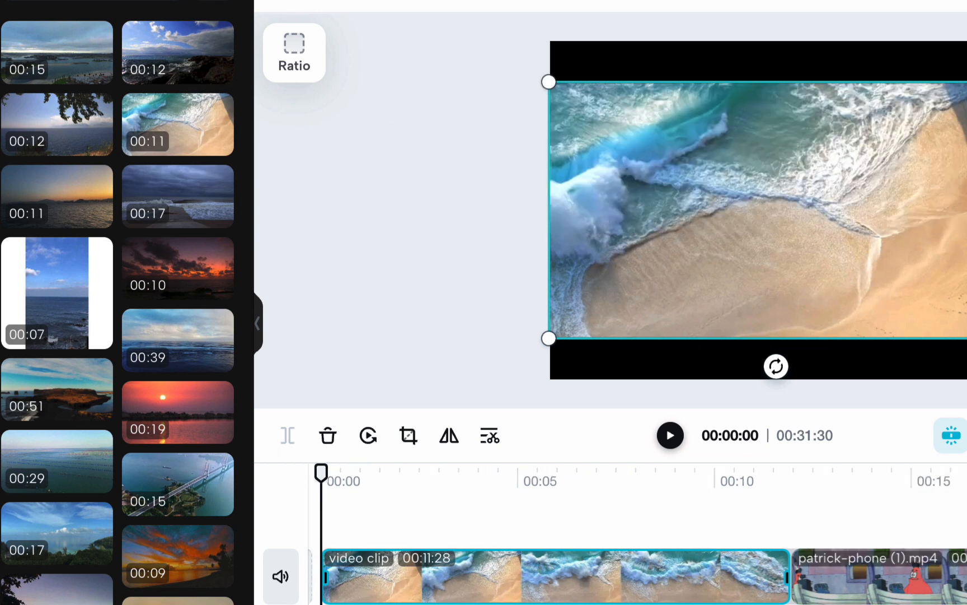
{"action": "scroll", "coordinate": [821, 583], "scroll_direction": "left", "scroll_amount": 8}
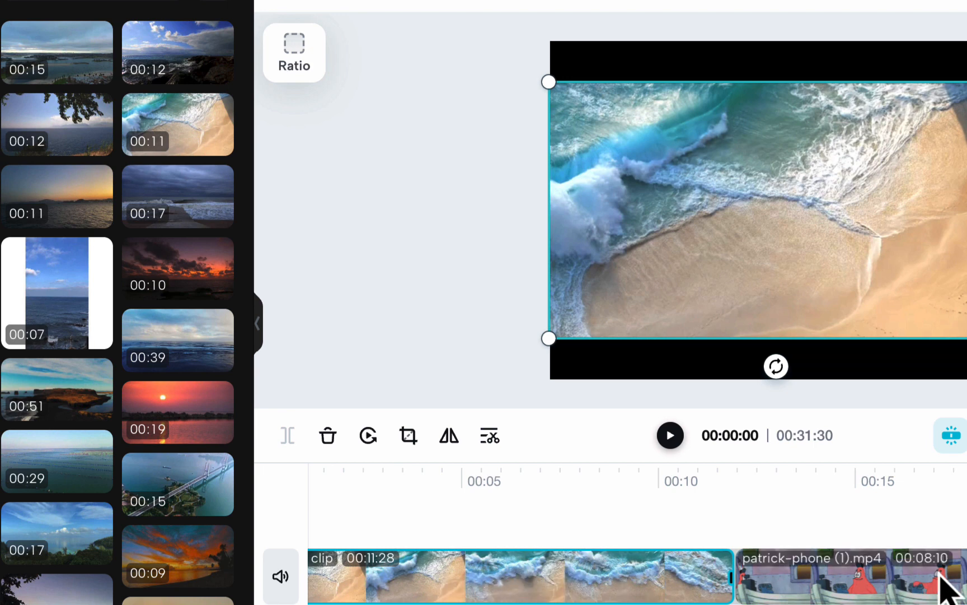
{"action": "scroll", "coordinate": [873, 594], "scroll_direction": "right", "scroll_amount": 6}
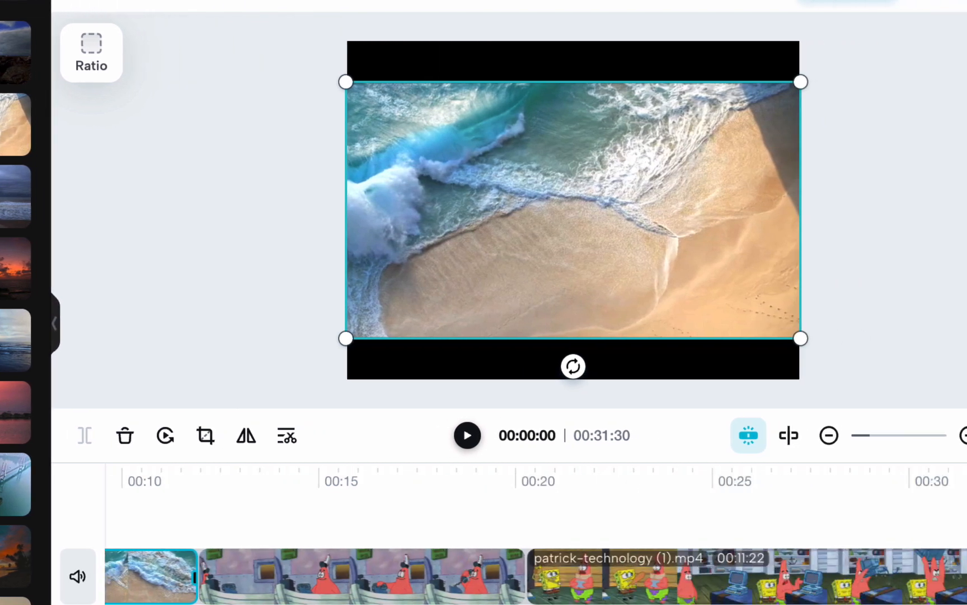
{"action": "scroll", "coordinate": [594, 572], "scroll_direction": "left", "scroll_amount": 10}
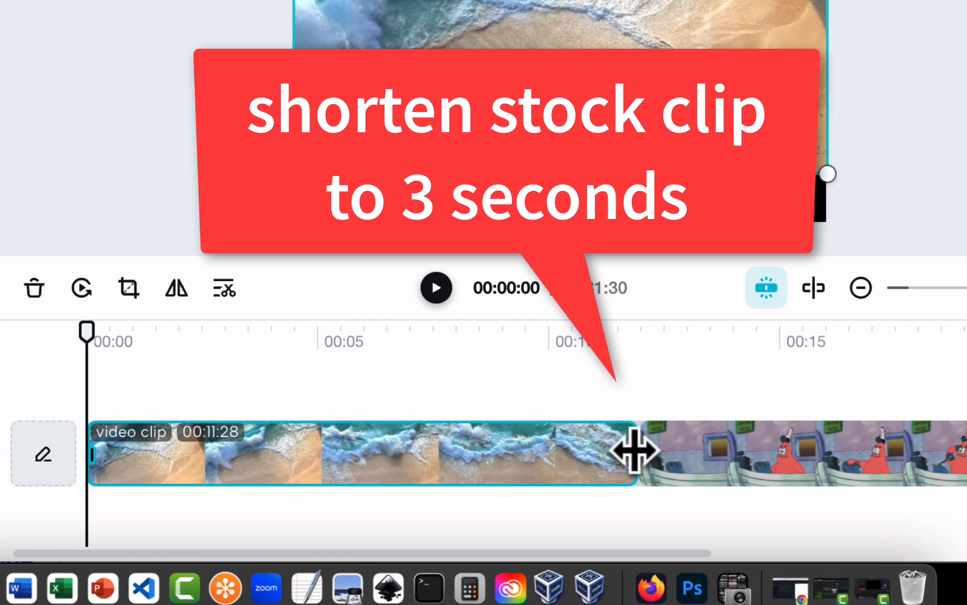
{"action": "left_click_drag", "start_coordinate": [634, 450], "coordinate": [230, 454]}
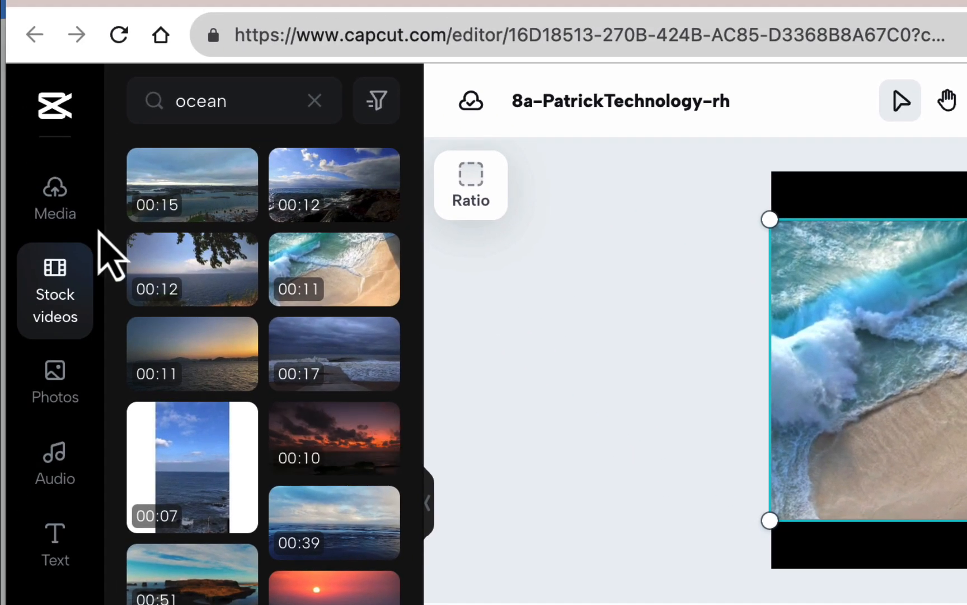
Add the uploaded this_is_patrick audio beneath the ocean clip and shift it to begin slightly after the video starts.
{"action": "left_click", "coordinate": [56, 193]}
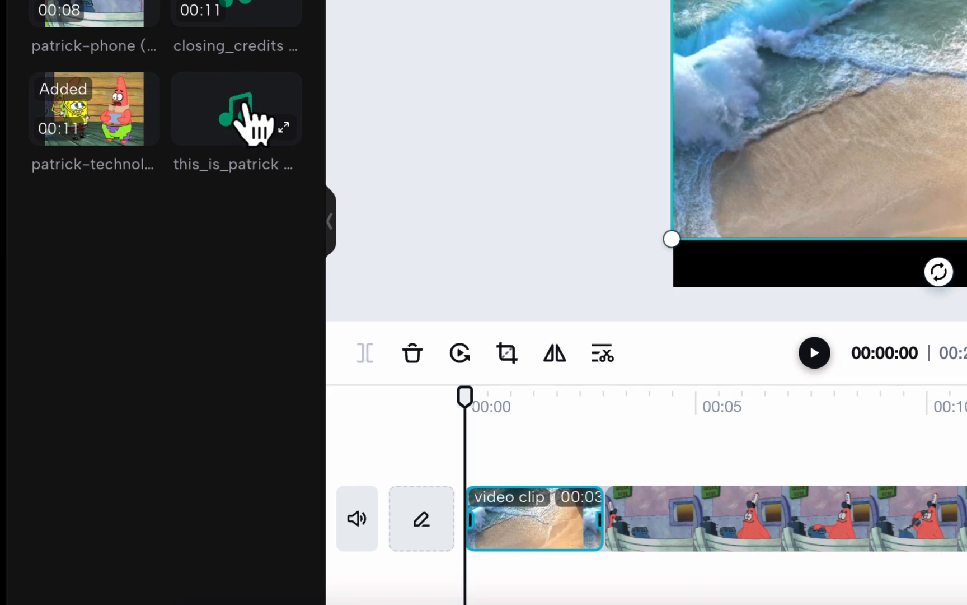
{"action": "left_click", "coordinate": [241, 112]}
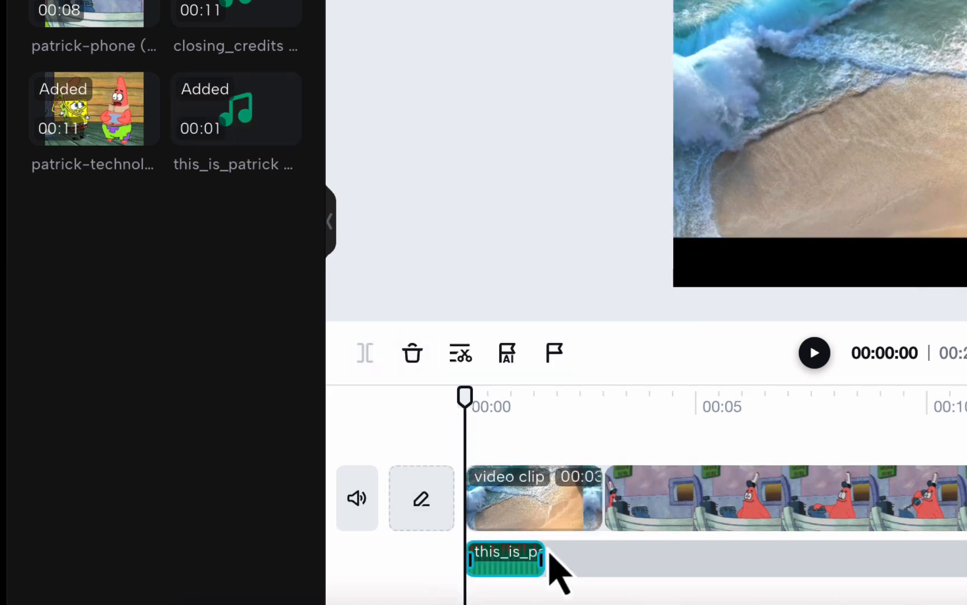
{"action": "left_click_drag", "start_coordinate": [516, 569], "coordinate": [540, 567]}
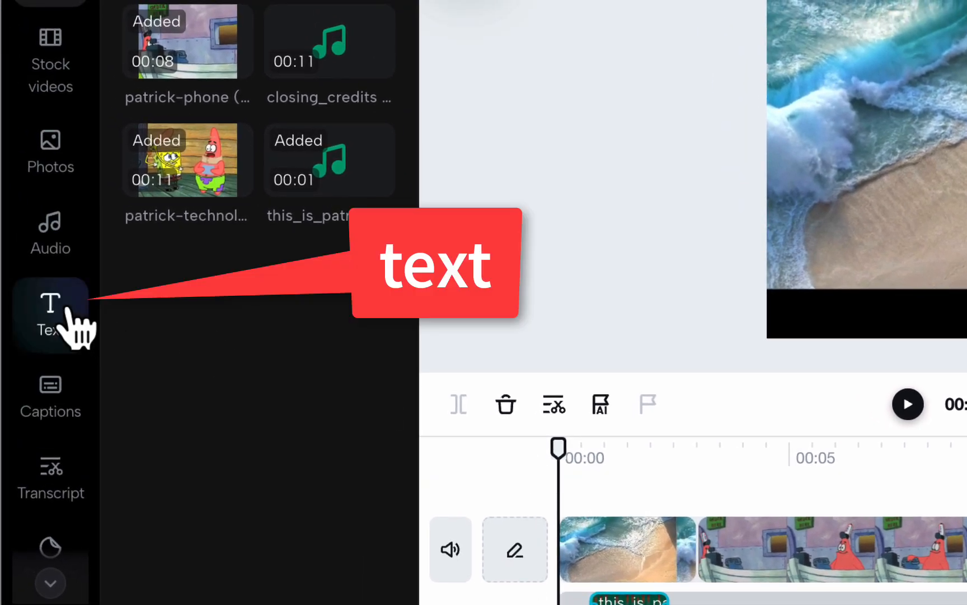
Browse the text templates and add the trending "FUNNIEST MOMENT" title over the ocean clip.
{"action": "left_click", "coordinate": [68, 311]}
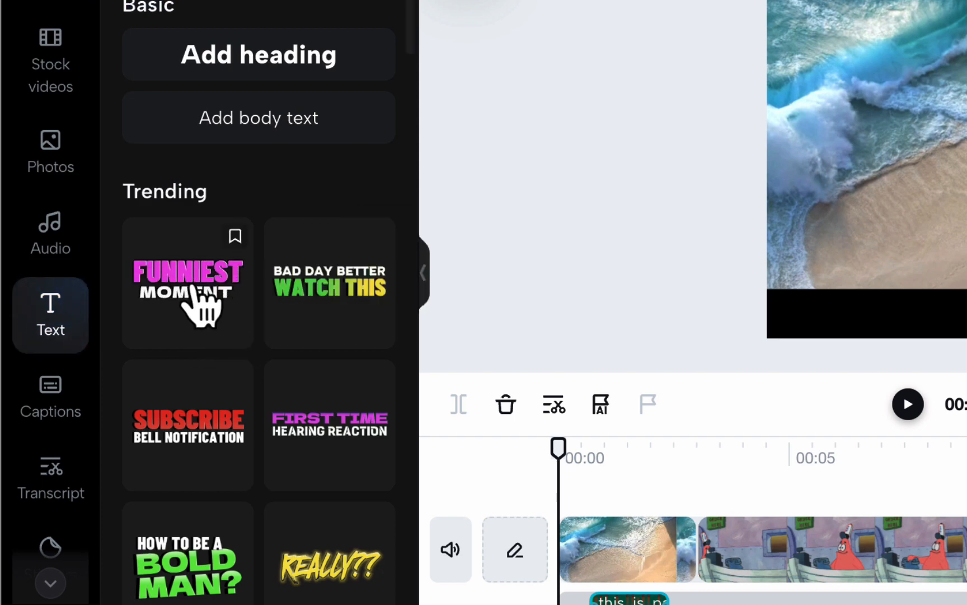
{"action": "scroll", "coordinate": [201, 287], "scroll_direction": "down", "scroll_amount": 10}
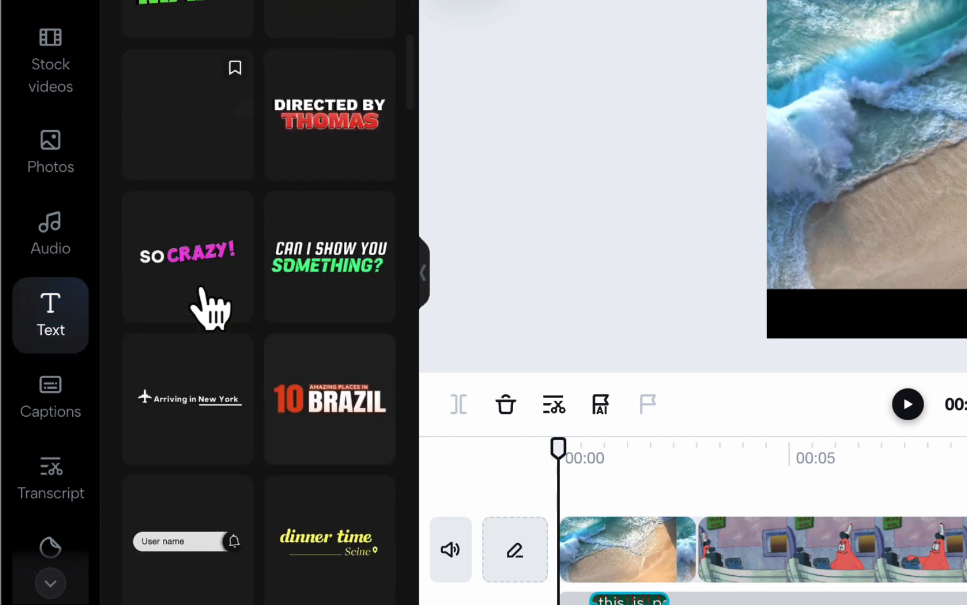
{"action": "scroll", "coordinate": [280, 224], "scroll_direction": "up", "scroll_amount": 1}
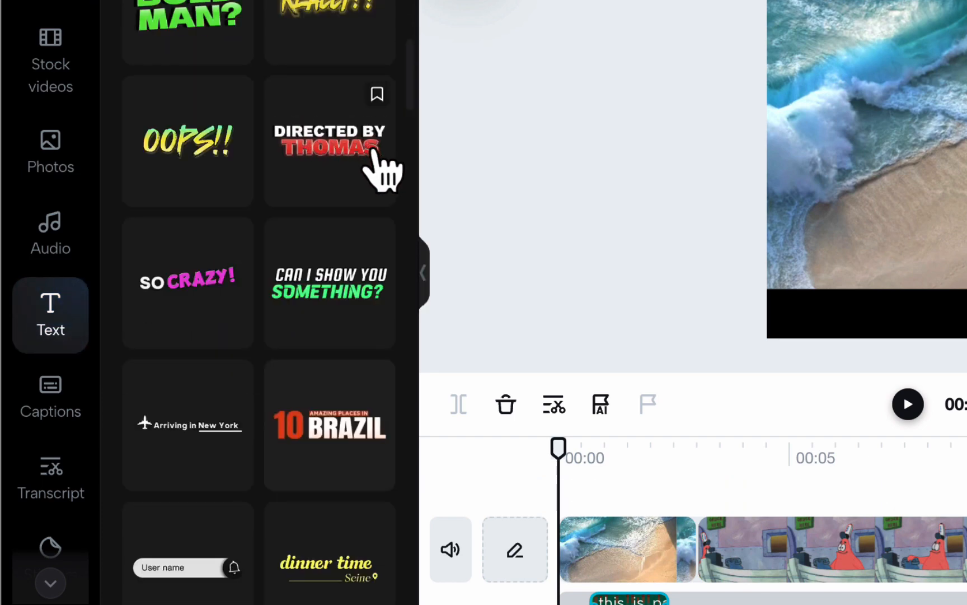
{"action": "scroll", "coordinate": [351, 163], "scroll_direction": "down", "scroll_amount": 15}
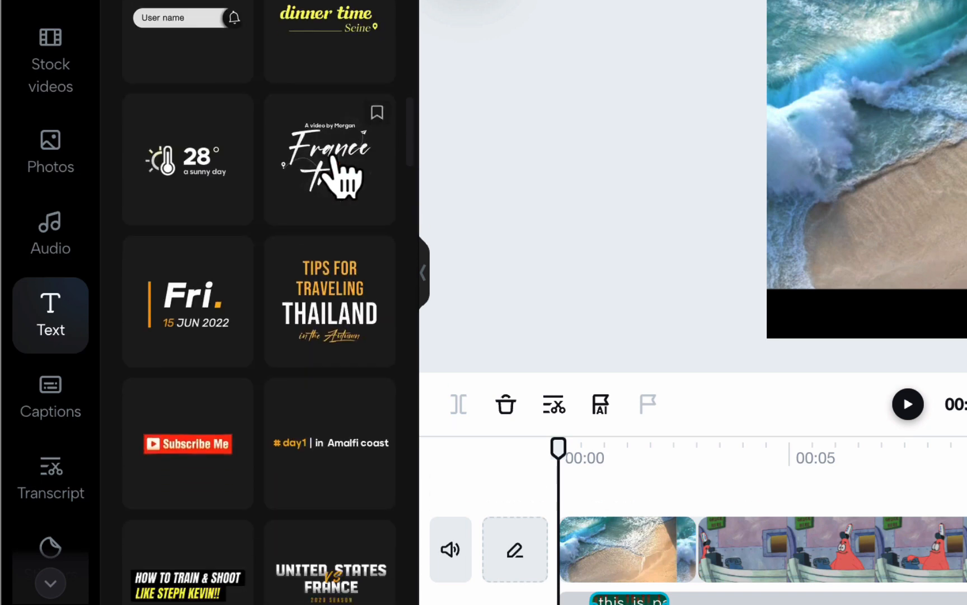
{"action": "scroll", "coordinate": [341, 176], "scroll_direction": "down", "scroll_amount": 12}
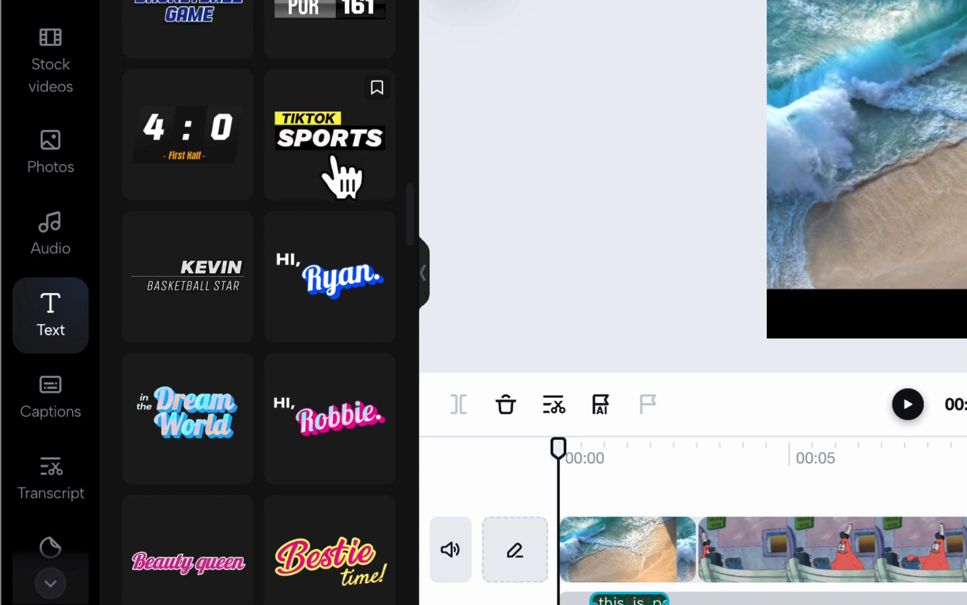
{"action": "scroll", "coordinate": [377, 257], "scroll_direction": "down", "scroll_amount": 3}
{"action": "scroll", "coordinate": [378, 256], "scroll_direction": "down", "scroll_amount": 3}
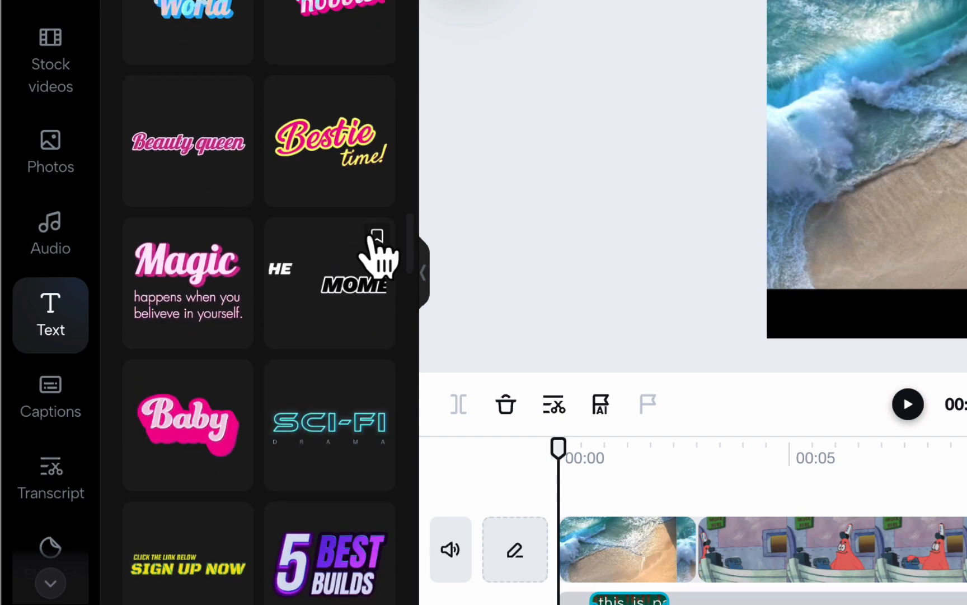
{"action": "scroll", "coordinate": [336, 286], "scroll_direction": "up", "scroll_amount": 15}
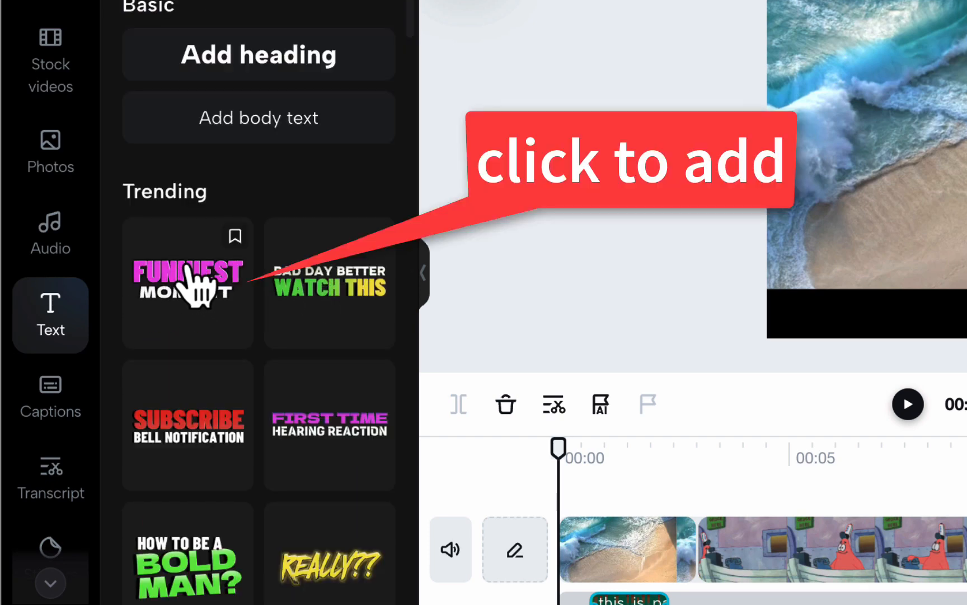
{"action": "left_click", "coordinate": [193, 285]}
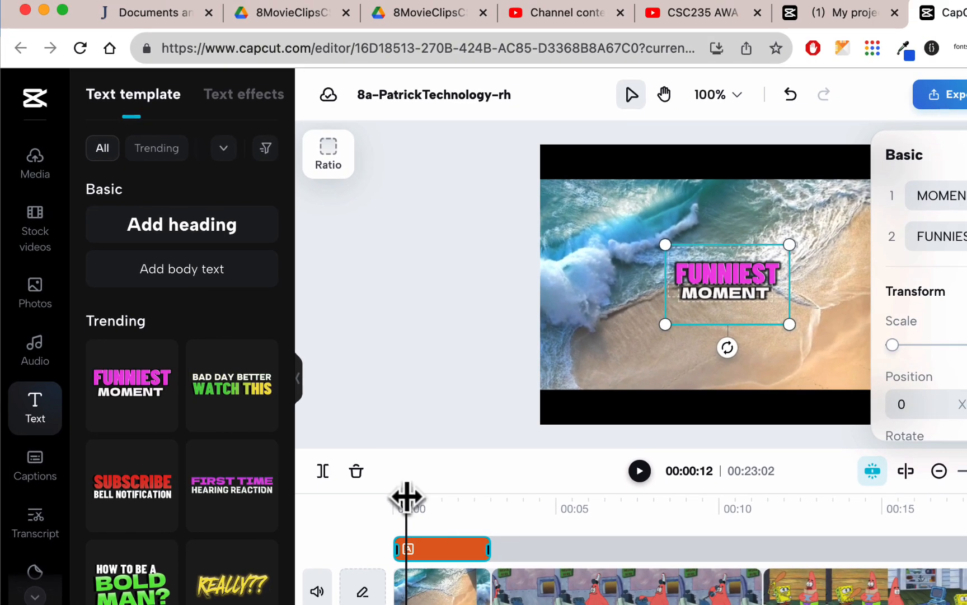
With the playhead at 00:02:12, enlarge the title to 92% scale and centre it in the frame.
{"action": "left_click_drag", "start_coordinate": [406, 497], "coordinate": [473, 495]}
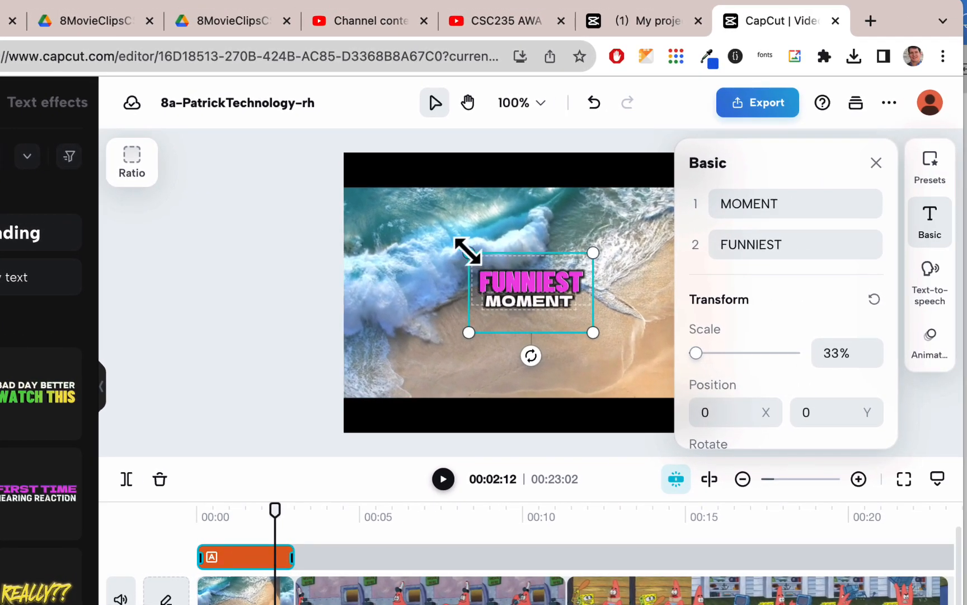
{"action": "left_click_drag", "start_coordinate": [467, 252], "coordinate": [291, 139]}
{"action": "left_click_drag", "start_coordinate": [594, 333], "coordinate": [636, 359]}
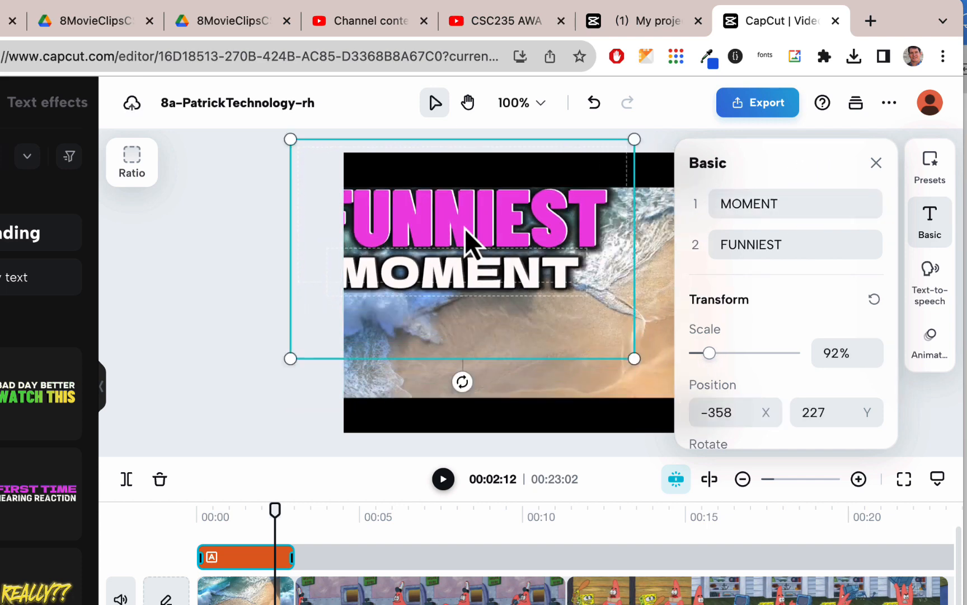
{"action": "left_click_drag", "start_coordinate": [466, 229], "coordinate": [530, 275]}
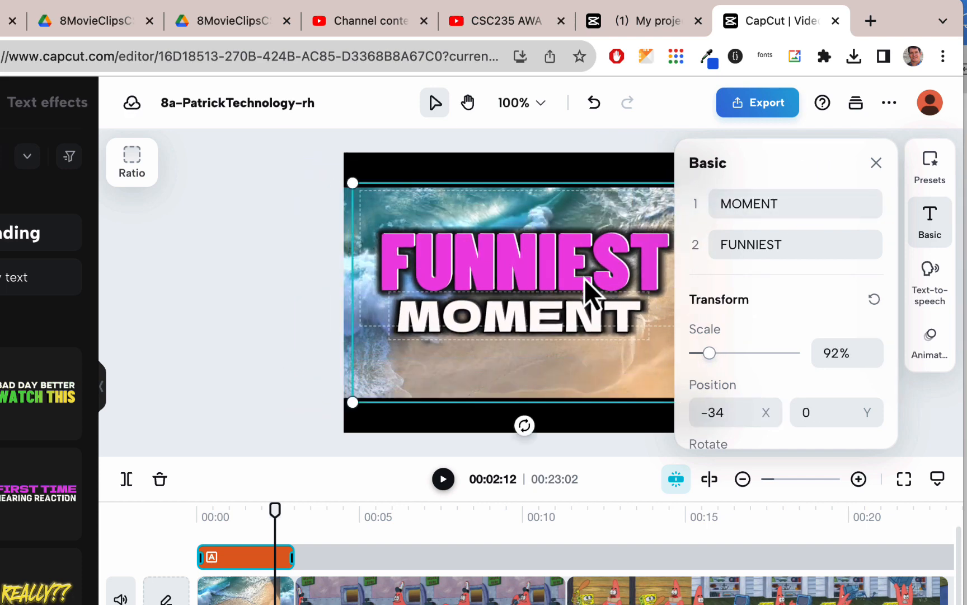
{"action": "scroll", "coordinate": [585, 278], "scroll_direction": "right", "scroll_amount": 4}
{"action": "scroll", "coordinate": [577, 278], "scroll_direction": "left", "scroll_amount": 1}
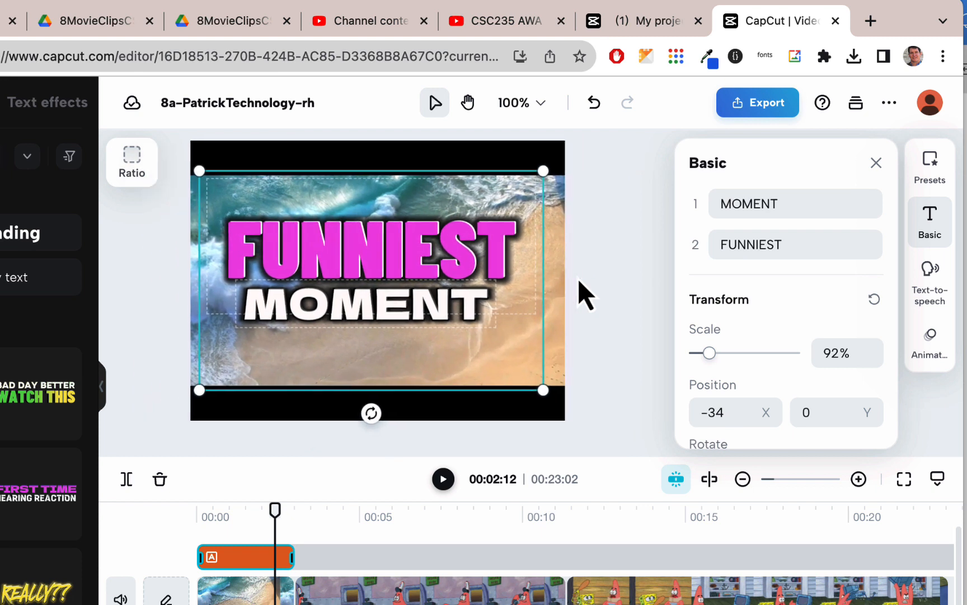
{"action": "scroll", "coordinate": [577, 278], "scroll_direction": "down", "scroll_amount": 1}
{"action": "scroll", "coordinate": [577, 278], "scroll_direction": "up", "scroll_amount": 1}
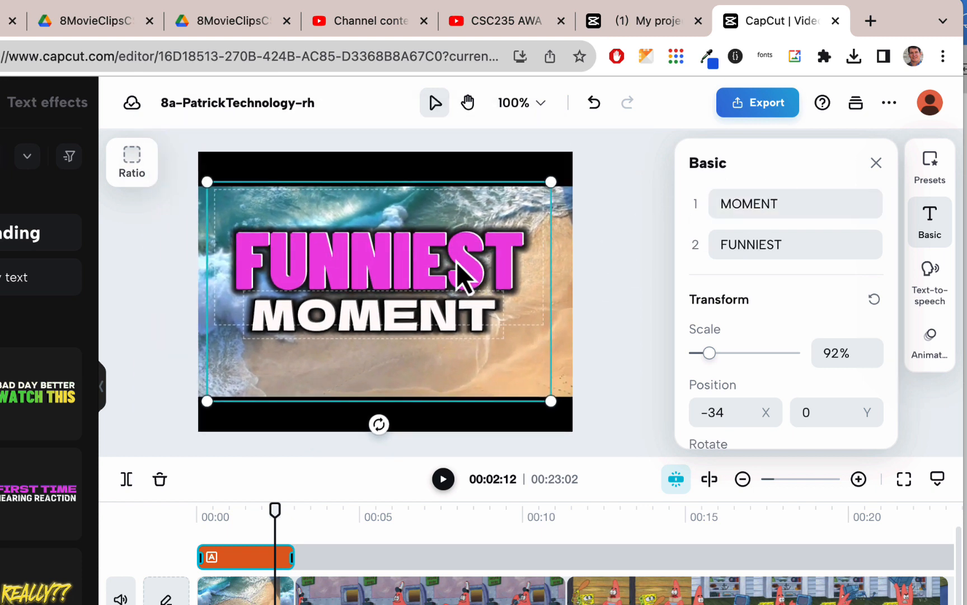
{"action": "left_click", "coordinate": [451, 264]}
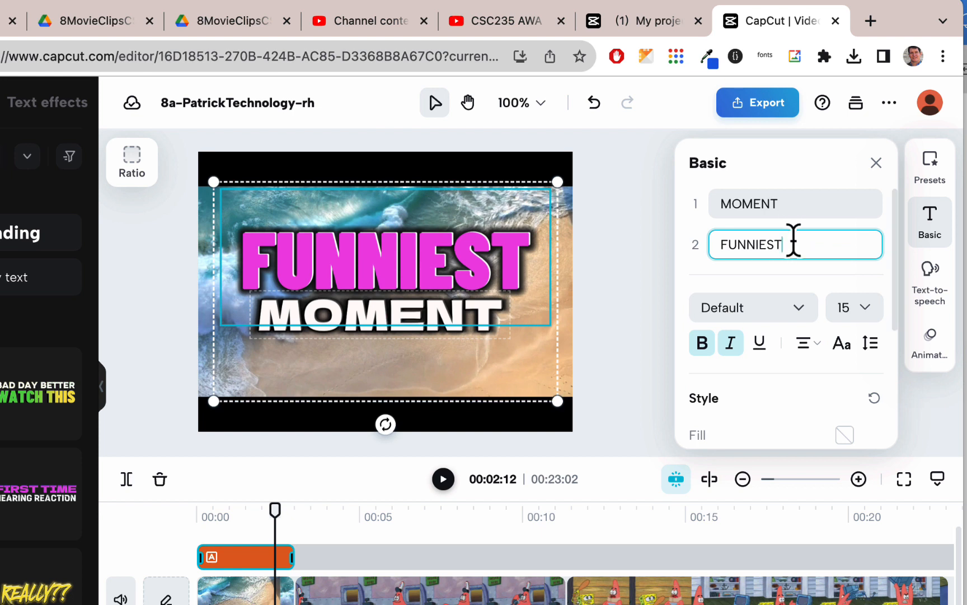
Replace the title's wording with PATRICK on the upper line and TECHNOLOGY on the lower line.
{"action": "left_click_drag", "start_coordinate": [687, 239], "coordinate": [679, 237]}
{"action": "type", "text": "PATRICK"}
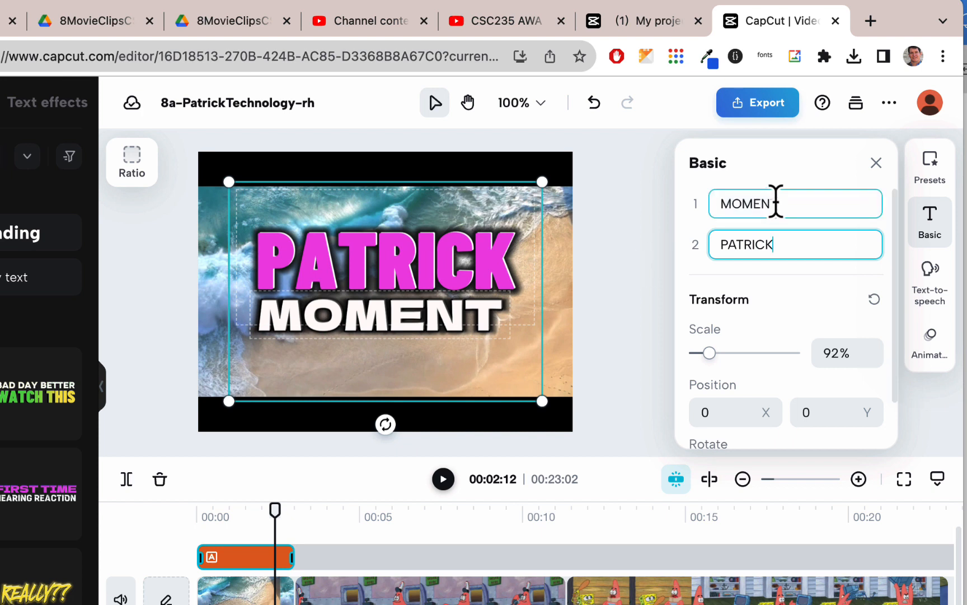
{"action": "left_click", "coordinate": [775, 203]}
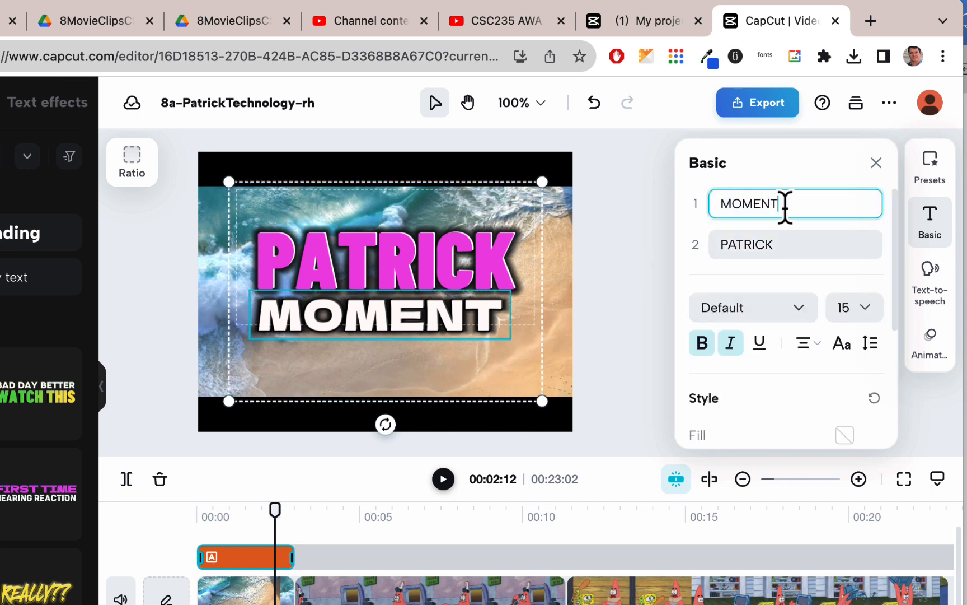
{"action": "left_click_drag", "start_coordinate": [697, 207], "coordinate": [696, 202]}
{"action": "type", "text": "TECHN"}
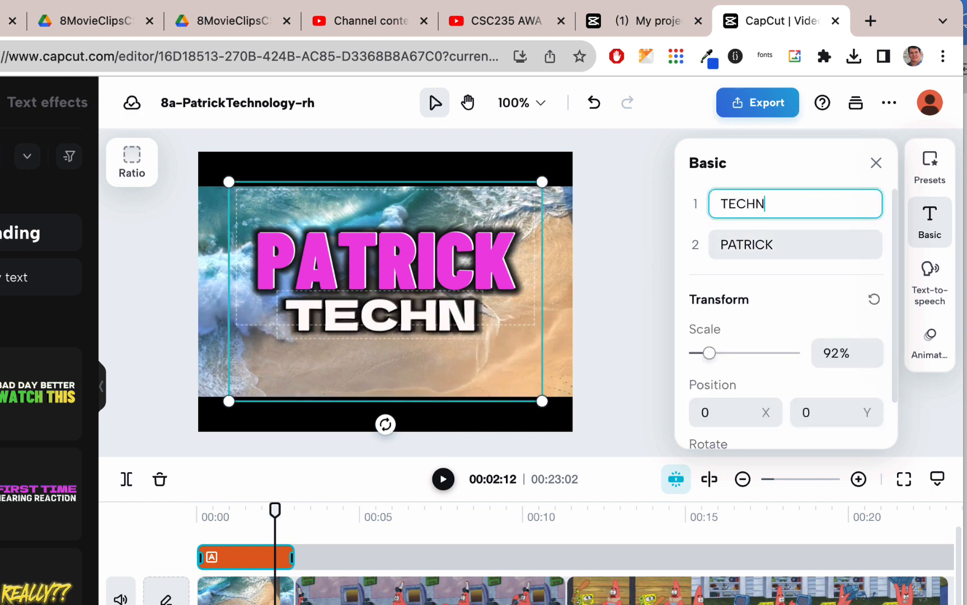
{"action": "type", "text": "OLOGY"}
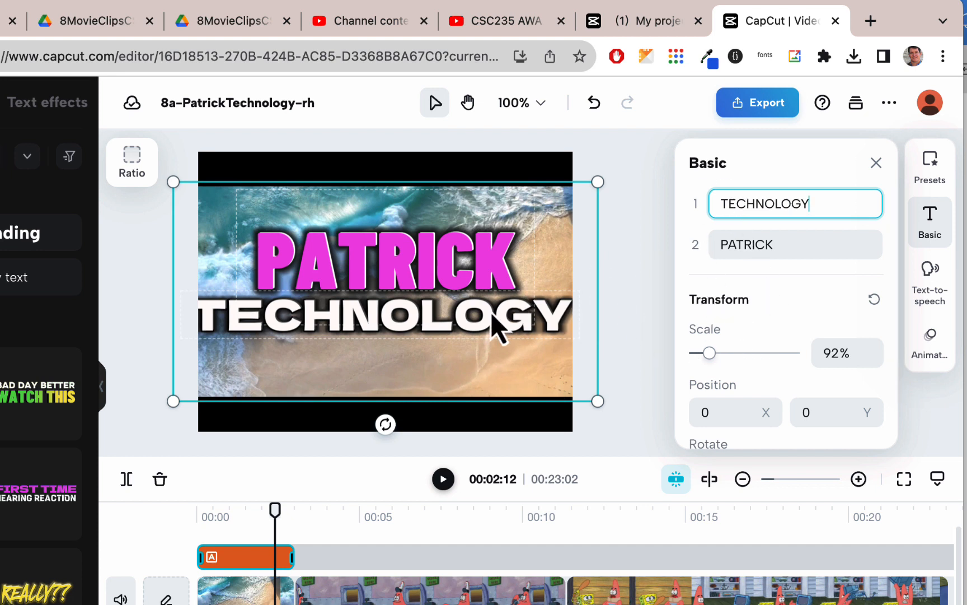
Reduce the font size of the TECHNOLOGY line to 10 so it fits beneath PATRICK.
{"action": "left_click", "coordinate": [496, 328]}
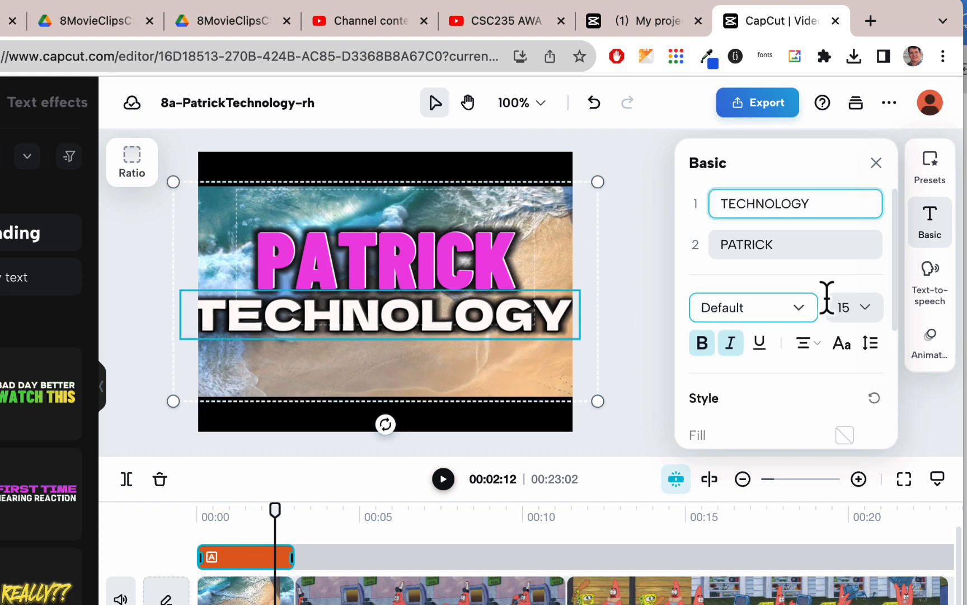
{"action": "scroll", "coordinate": [820, 357], "scroll_direction": "down", "scroll_amount": 5}
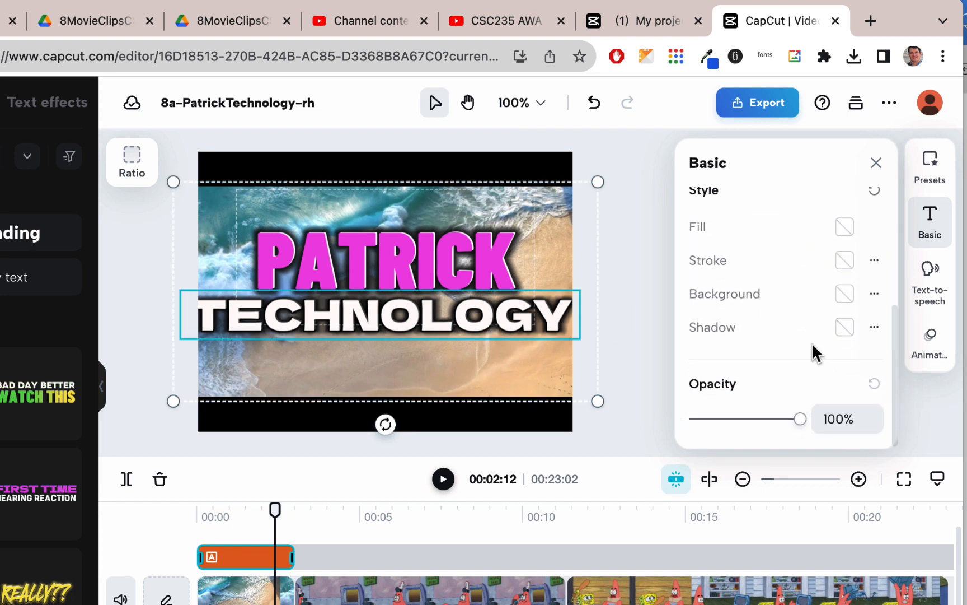
{"action": "scroll", "coordinate": [816, 352], "scroll_direction": "up", "scroll_amount": 5}
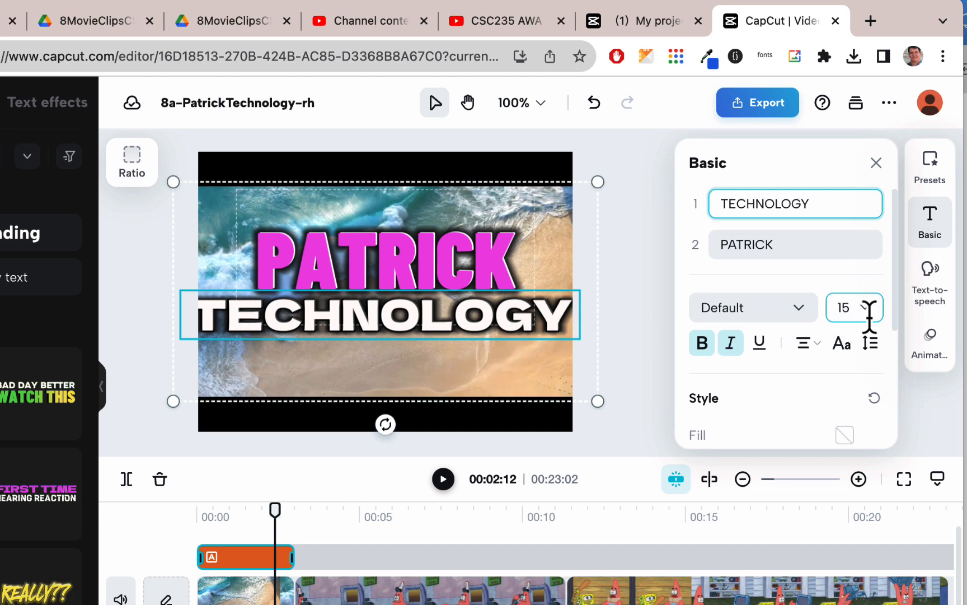
{"action": "left_click", "coordinate": [864, 307]}
{"action": "left_click", "coordinate": [827, 404]}
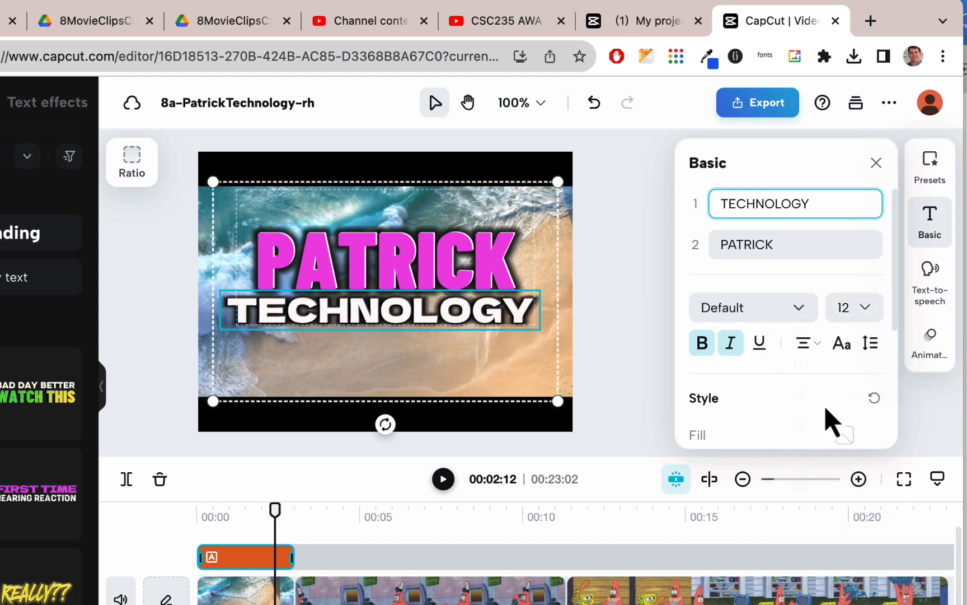
{"action": "left_click", "coordinate": [866, 307]}
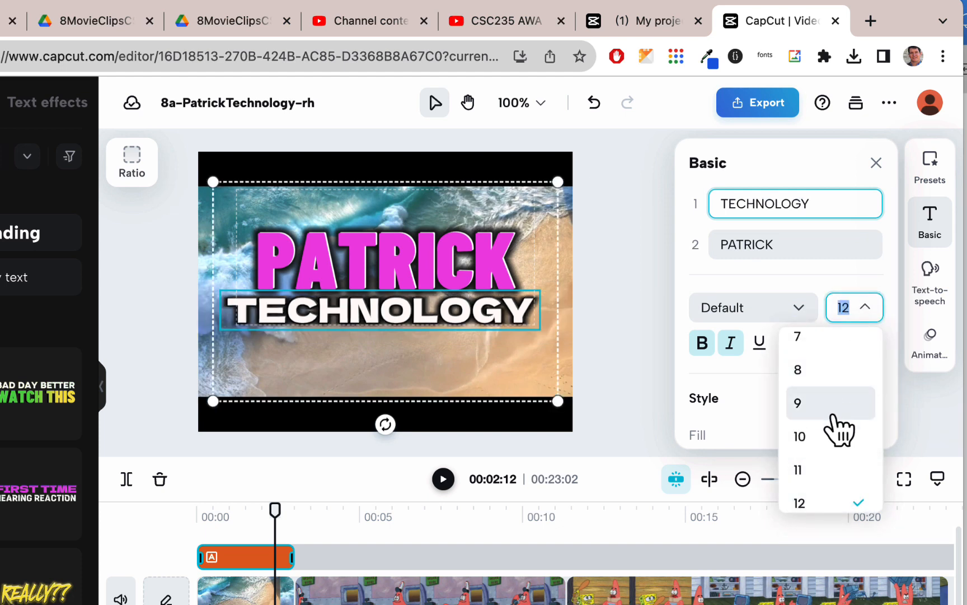
{"action": "left_click", "coordinate": [830, 470]}
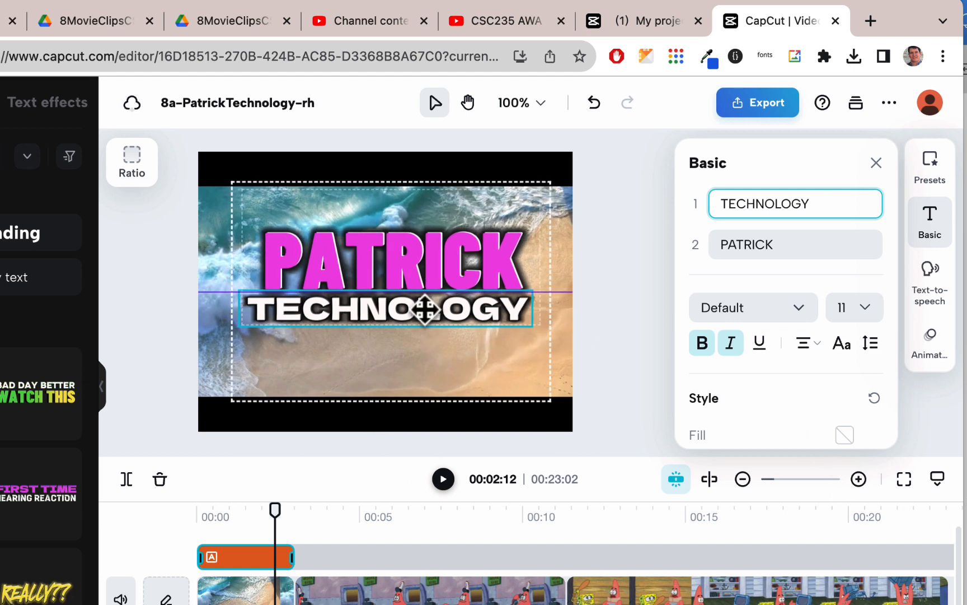
{"action": "left_click", "coordinate": [869, 307]}
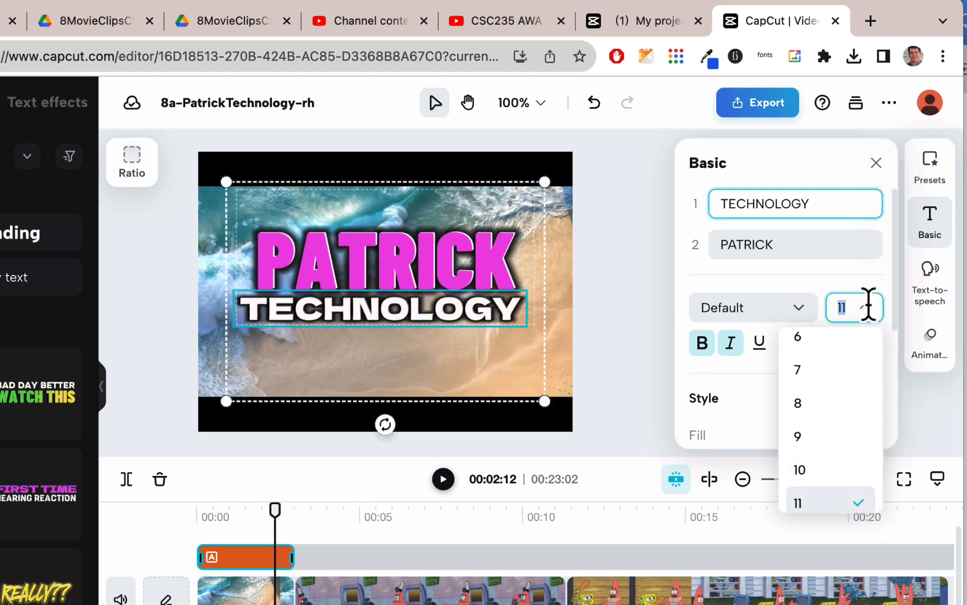
{"action": "left_click", "coordinate": [823, 469]}
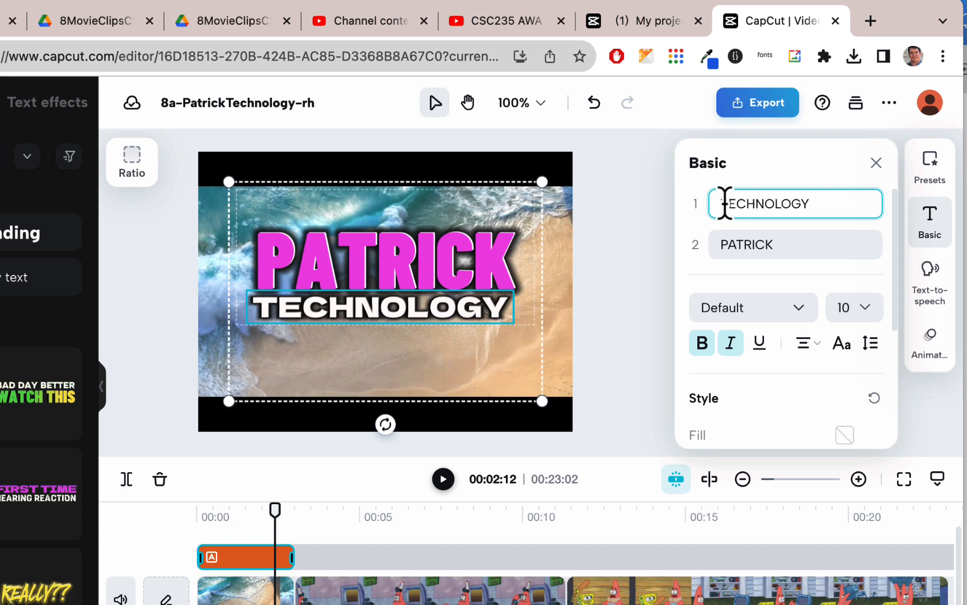
Change the title's lower line to "& TECHNOLOGY" and set its font size to 9.
{"action": "type", "text": "*"}
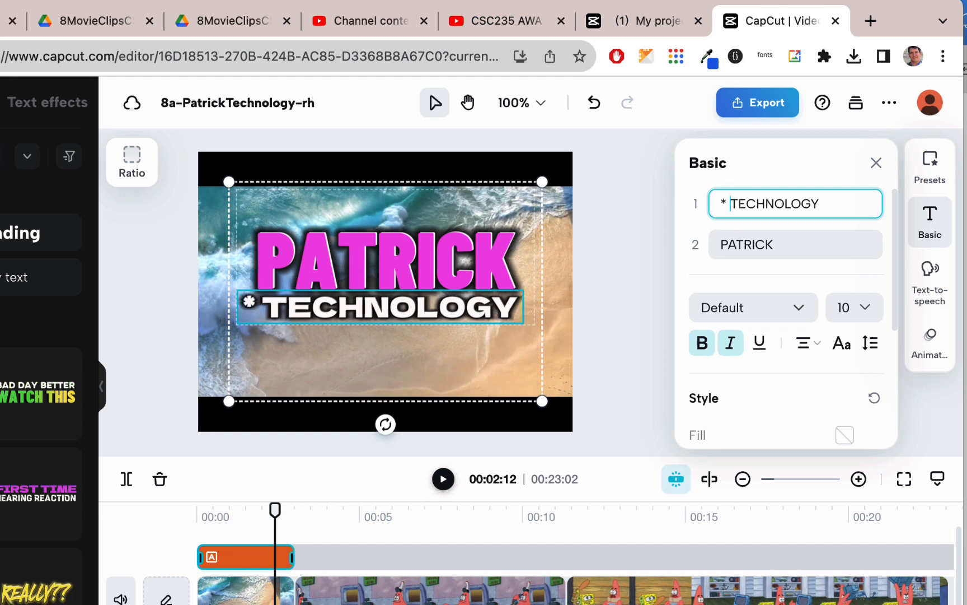
{"action": "key", "text": "BackSpace"}
{"action": "key", "text": "BackSpace"}
{"action": "type", "text": "& "}
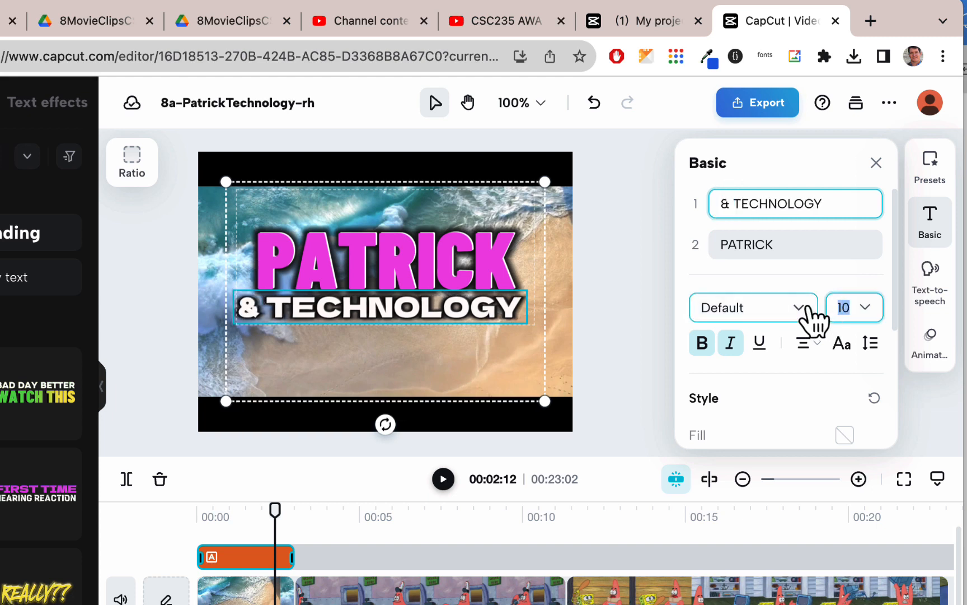
{"action": "type", "text": "10"}
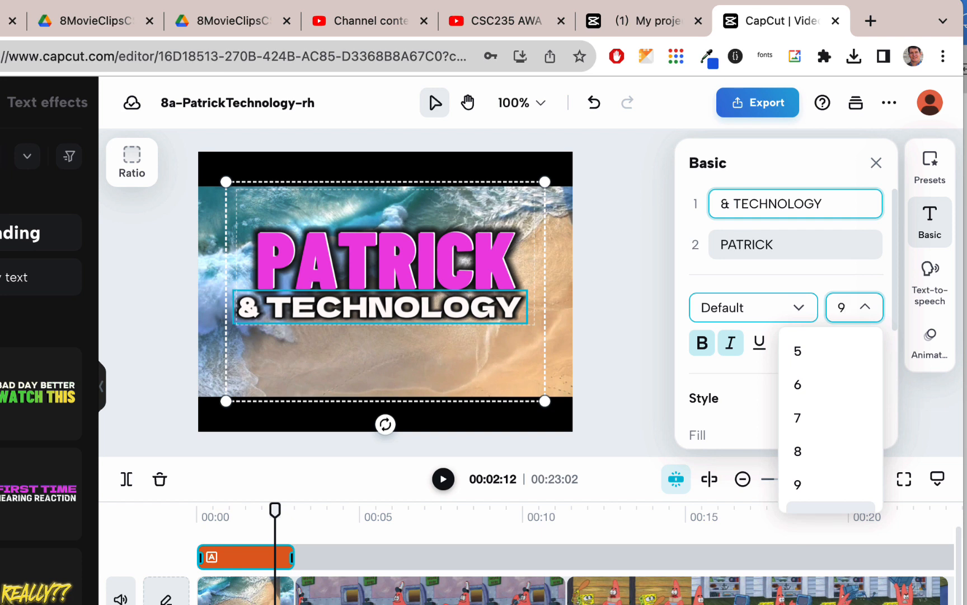
{"action": "key", "text": "Return"}
{"action": "left_click", "coordinate": [443, 270]}
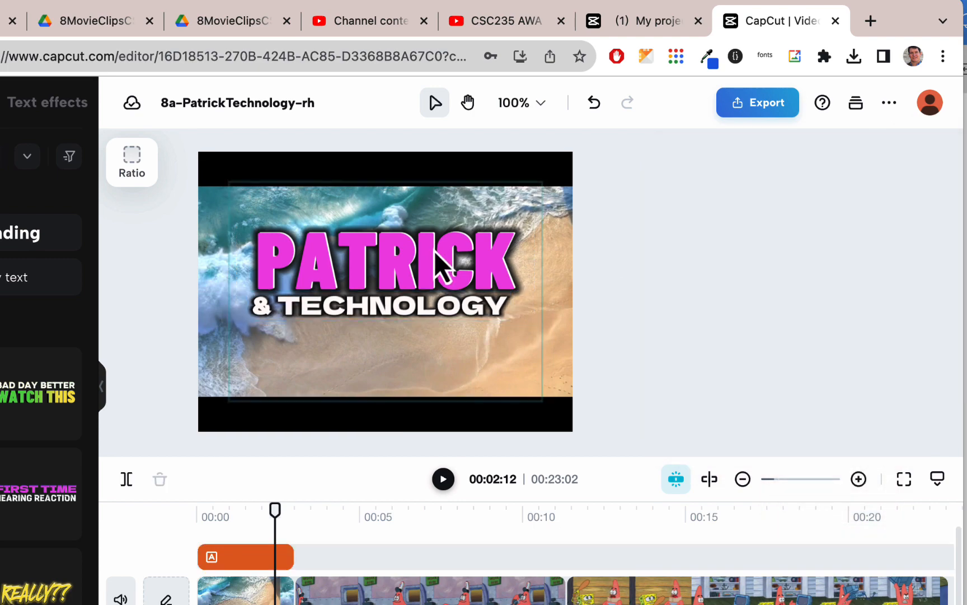
Enlarge the whole PATRICK & TECHNOLOGY title to 126% scale.
{"action": "left_click", "coordinate": [438, 272]}
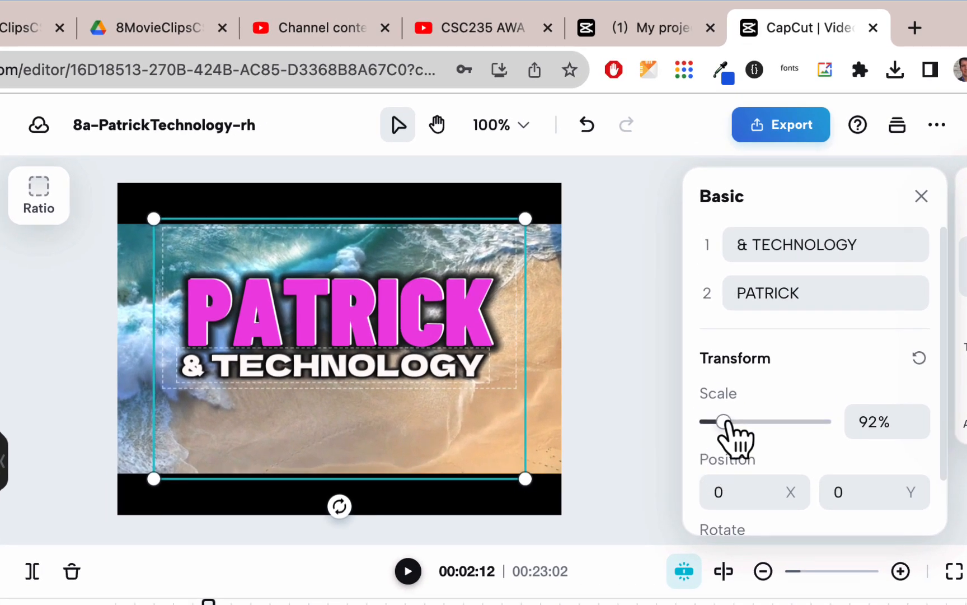
{"action": "left_click_drag", "start_coordinate": [725, 421], "coordinate": [734, 422]}
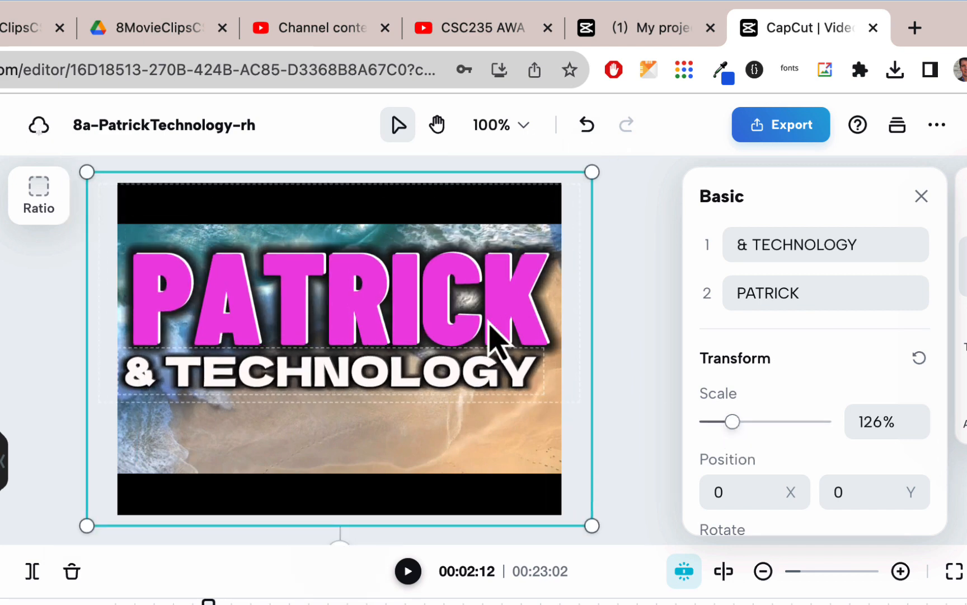
{"action": "left_click", "coordinate": [631, 305]}
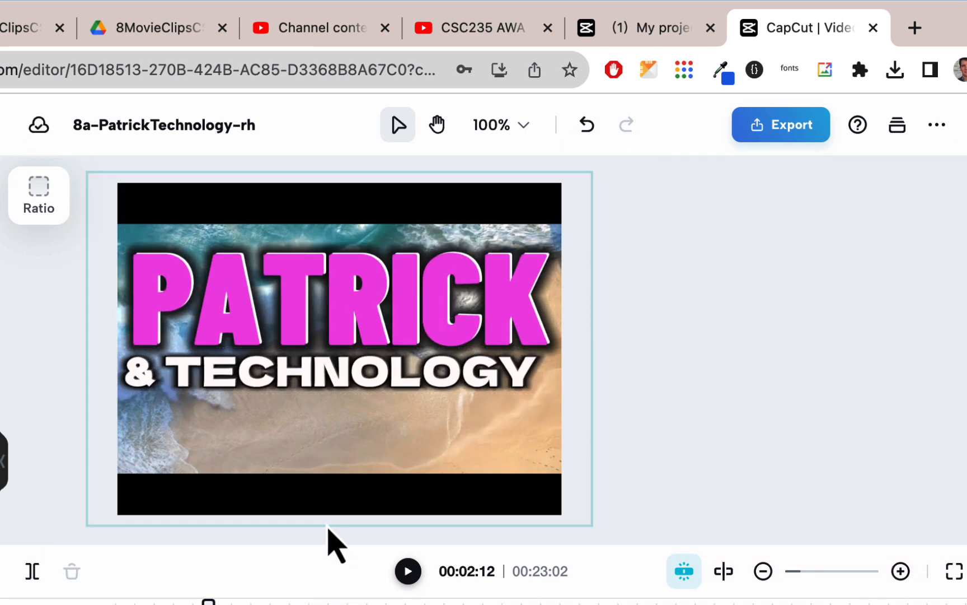
{"action": "left_click", "coordinate": [330, 457]}
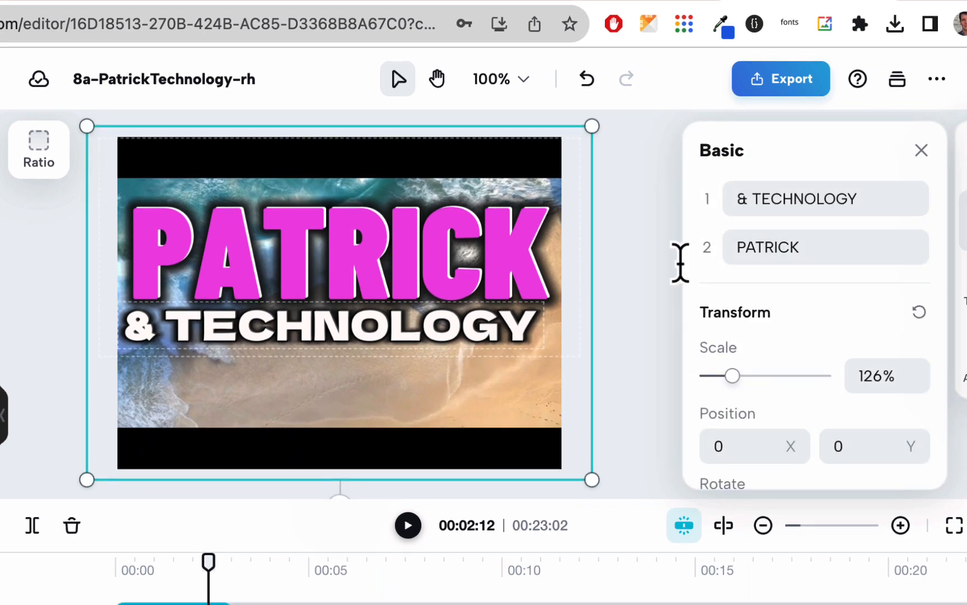
{"action": "left_click", "coordinate": [922, 150]}
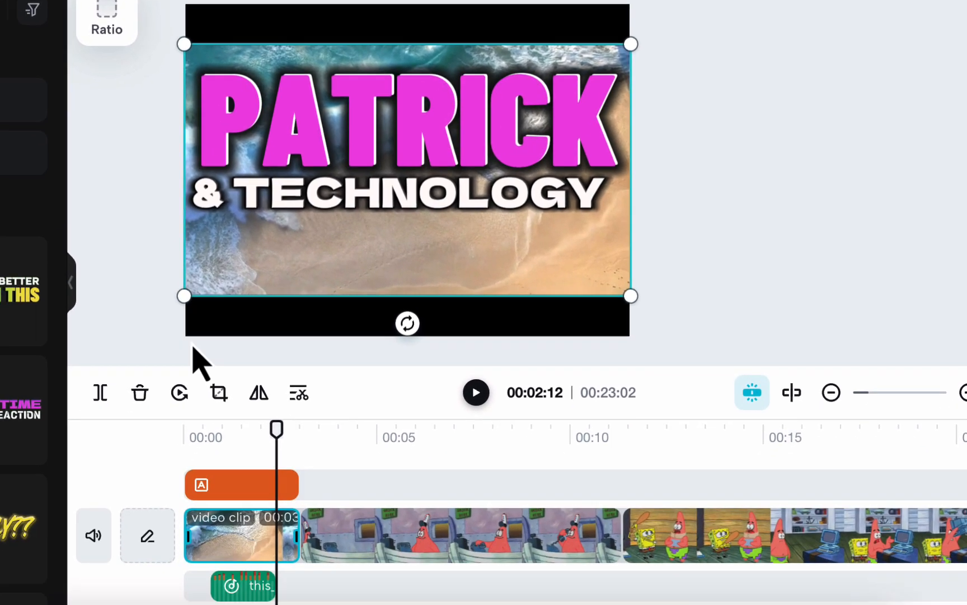
Enlarge the ocean clip until it covers the black bars, and lower the title towards the middle of the frame.
{"action": "left_click_drag", "start_coordinate": [185, 44], "coordinate": [109, 18]}
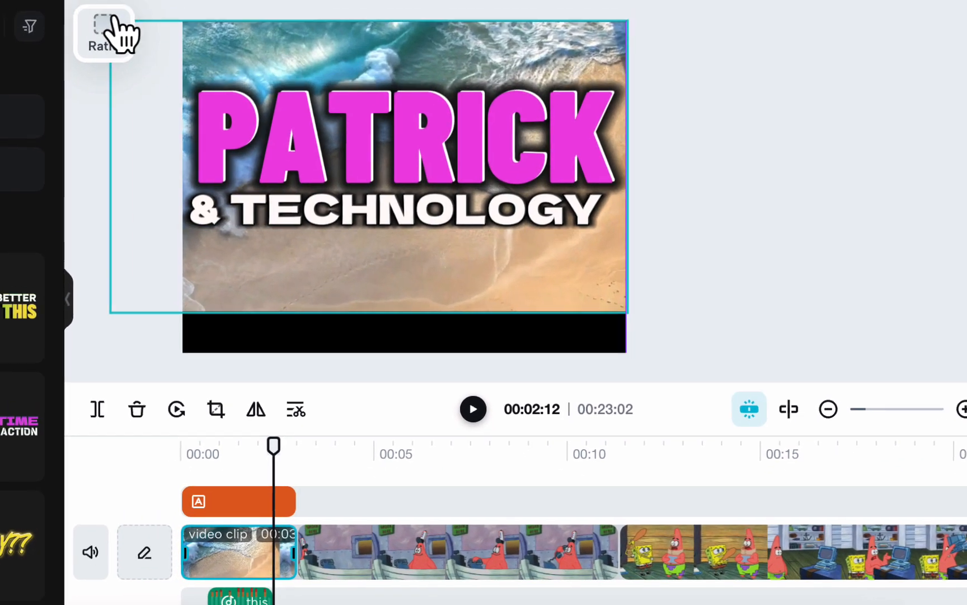
{"action": "left_click_drag", "start_coordinate": [616, 356], "coordinate": [750, 464]}
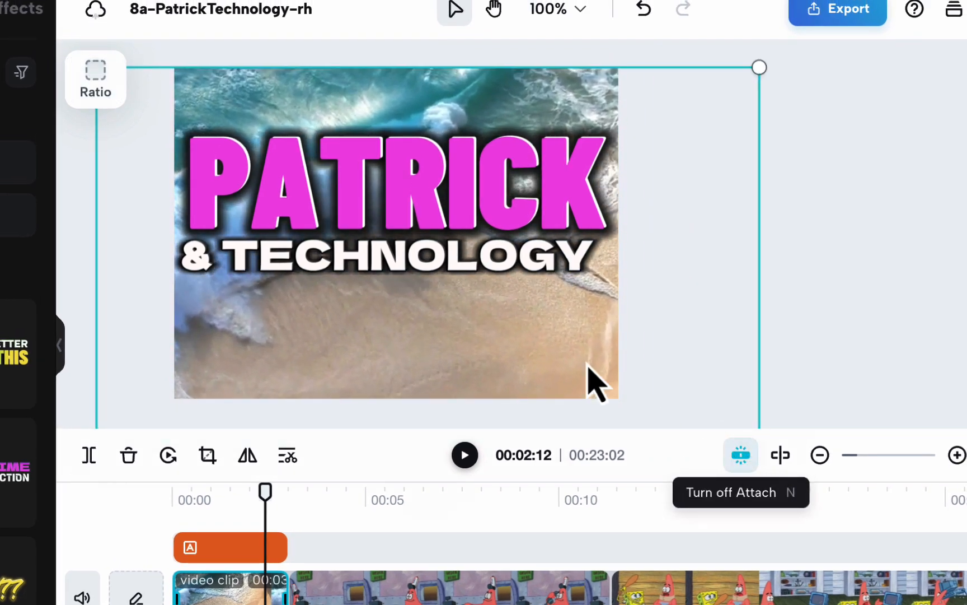
{"action": "left_click", "coordinate": [419, 157]}
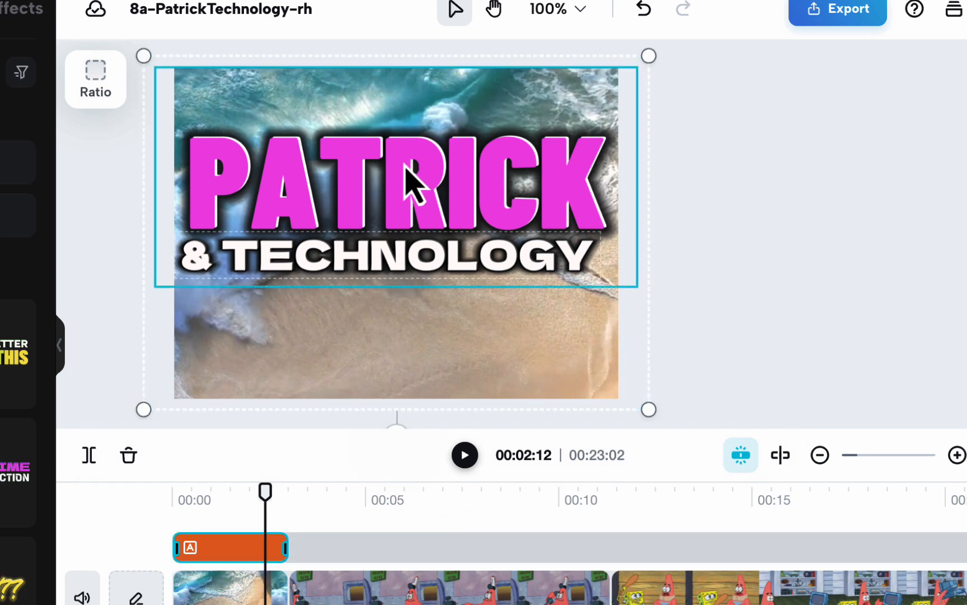
{"action": "left_click_drag", "start_coordinate": [404, 168], "coordinate": [403, 200]}
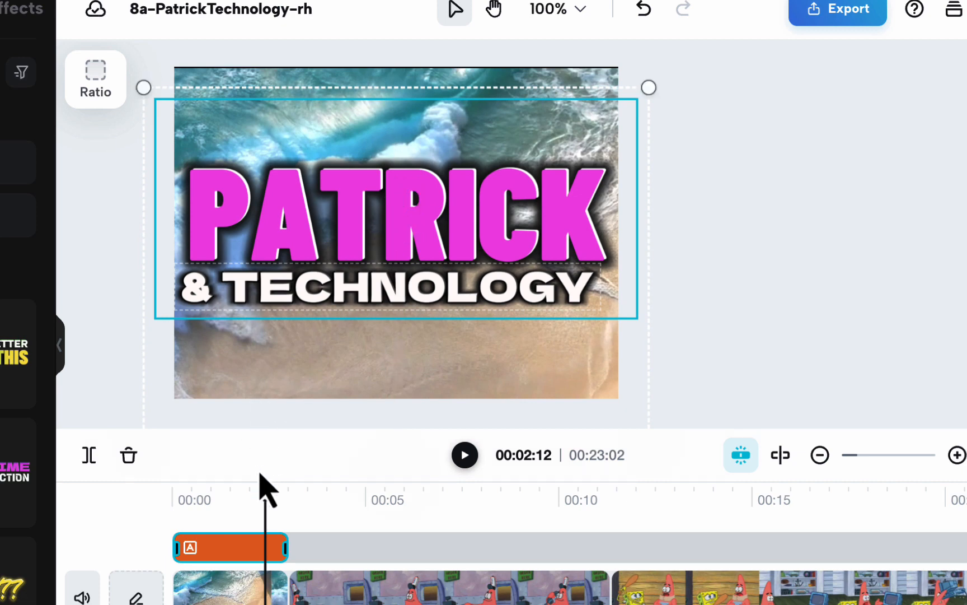
Play the titled ocean intro several times from the start, and scrub ahead to 00:10:01 near the end of the patrick-phone clip.
{"action": "left_click_drag", "start_coordinate": [263, 488], "coordinate": [171, 503]}
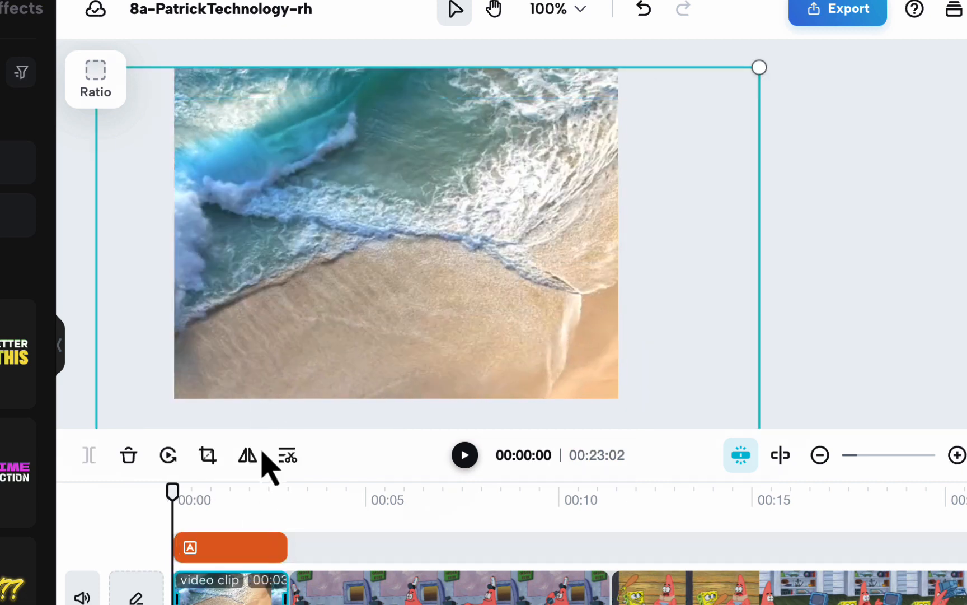
{"action": "left_click", "coordinate": [465, 456]}
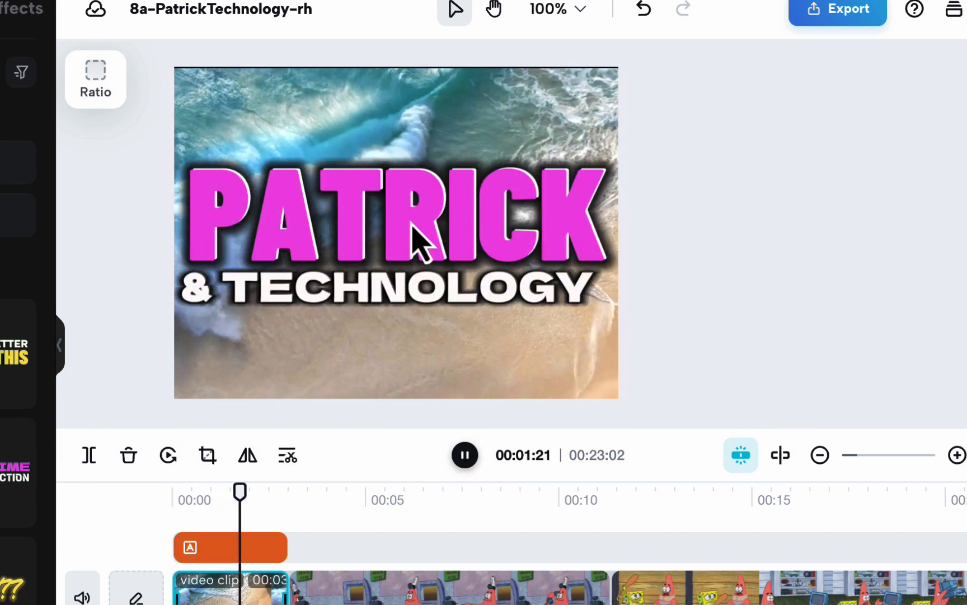
{"action": "left_click", "coordinate": [308, 485]}
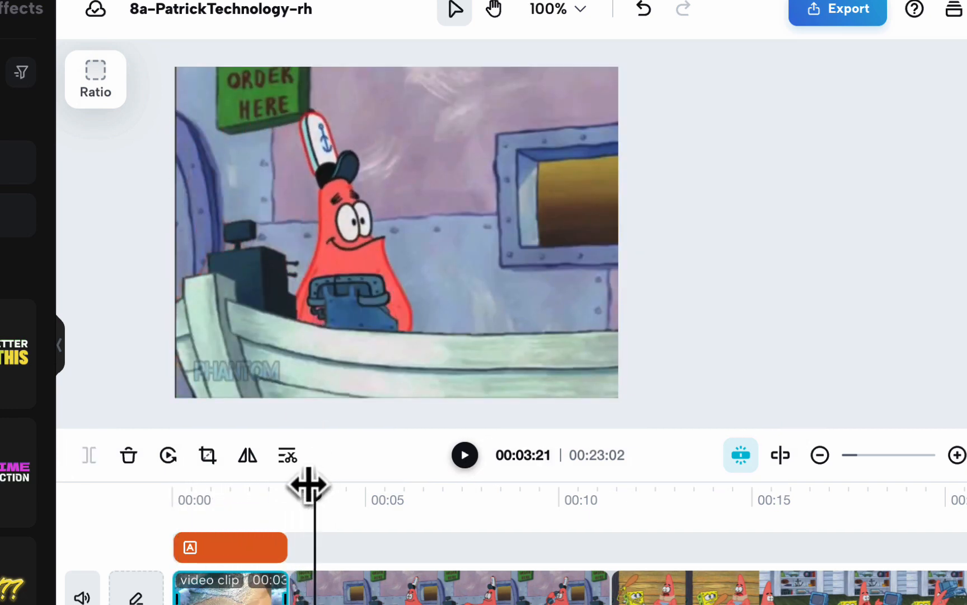
{"action": "left_click_drag", "start_coordinate": [308, 485], "coordinate": [159, 487]}
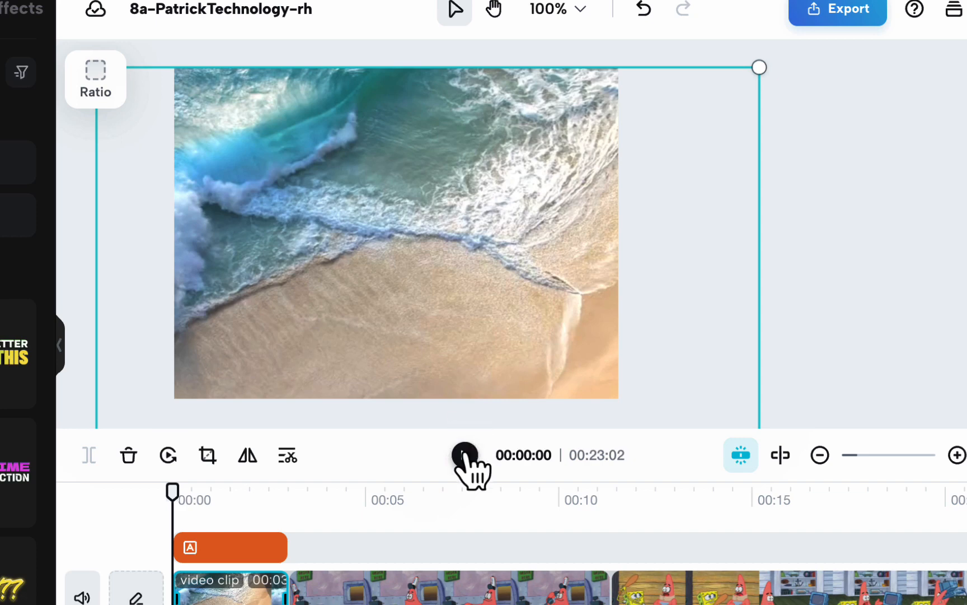
{"action": "left_click", "coordinate": [465, 456]}
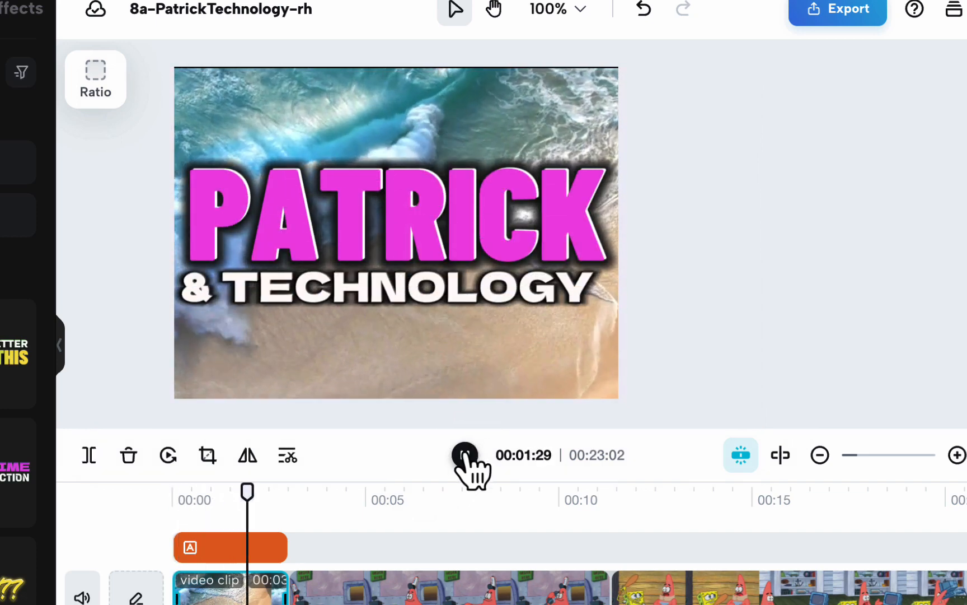
{"action": "left_click_drag", "start_coordinate": [300, 490], "coordinate": [151, 501]}
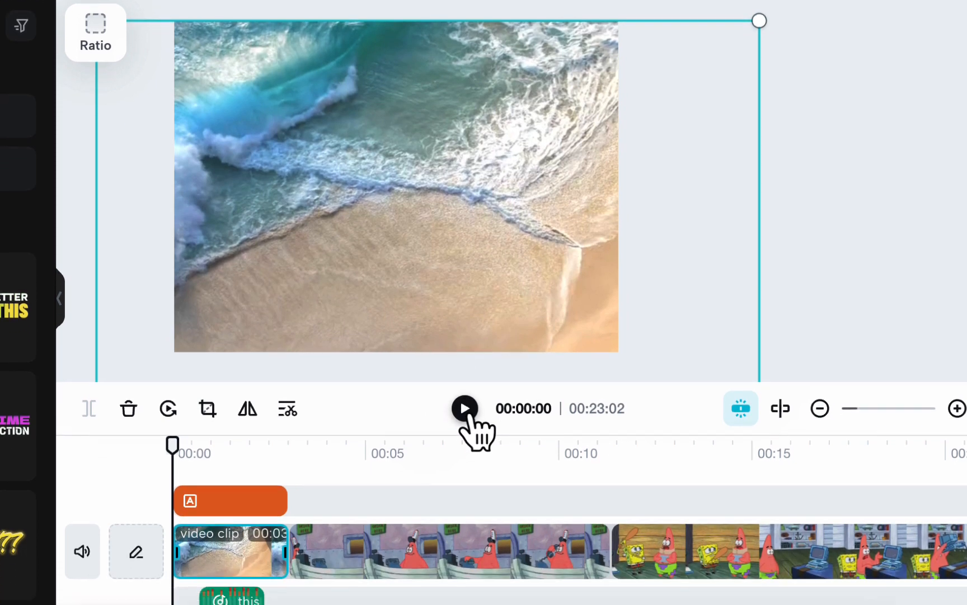
{"action": "left_click", "coordinate": [465, 455]}
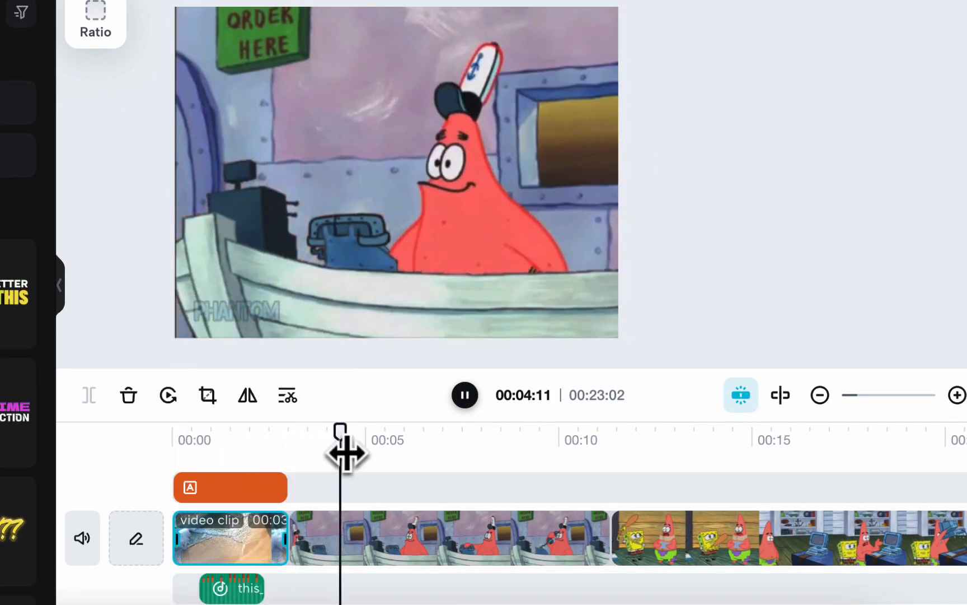
{"action": "left_click_drag", "start_coordinate": [346, 452], "coordinate": [222, 430]}
{"action": "left_click_drag", "start_coordinate": [243, 440], "coordinate": [562, 439]}
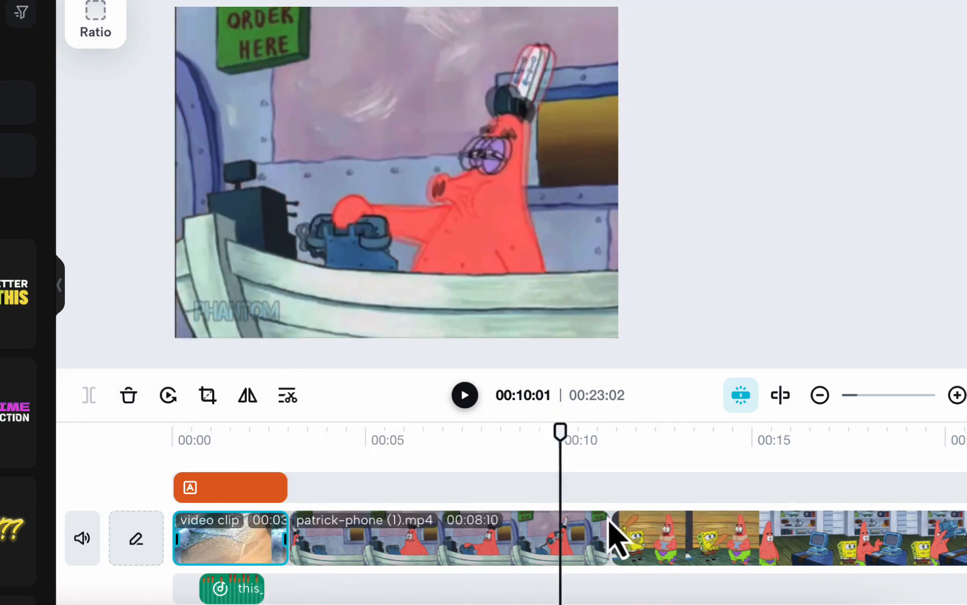
Add the Pull Out transition between the patrick-phone and patrick-technology clips.
{"action": "left_click", "coordinate": [562, 542]}
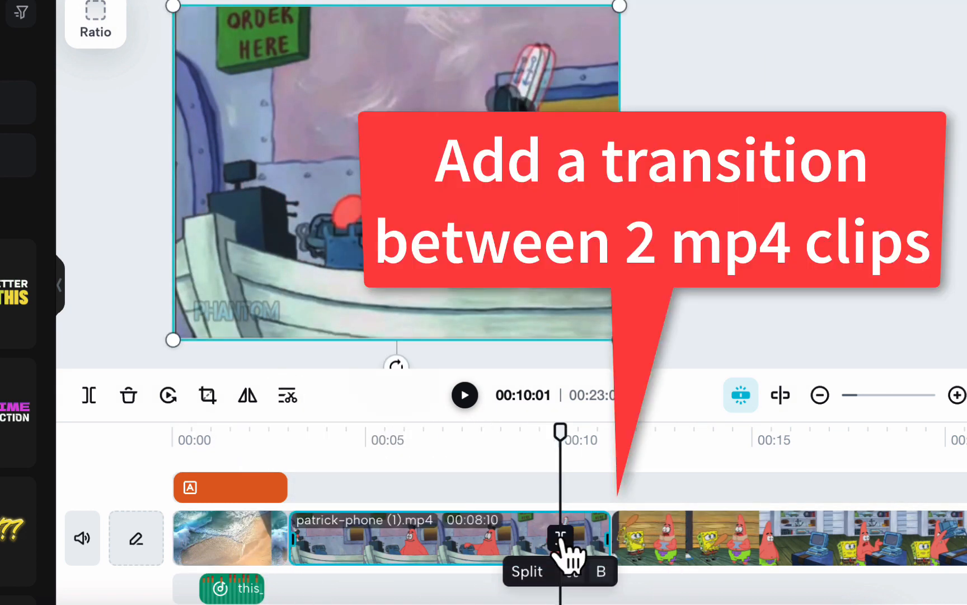
{"action": "left_click", "coordinate": [697, 546]}
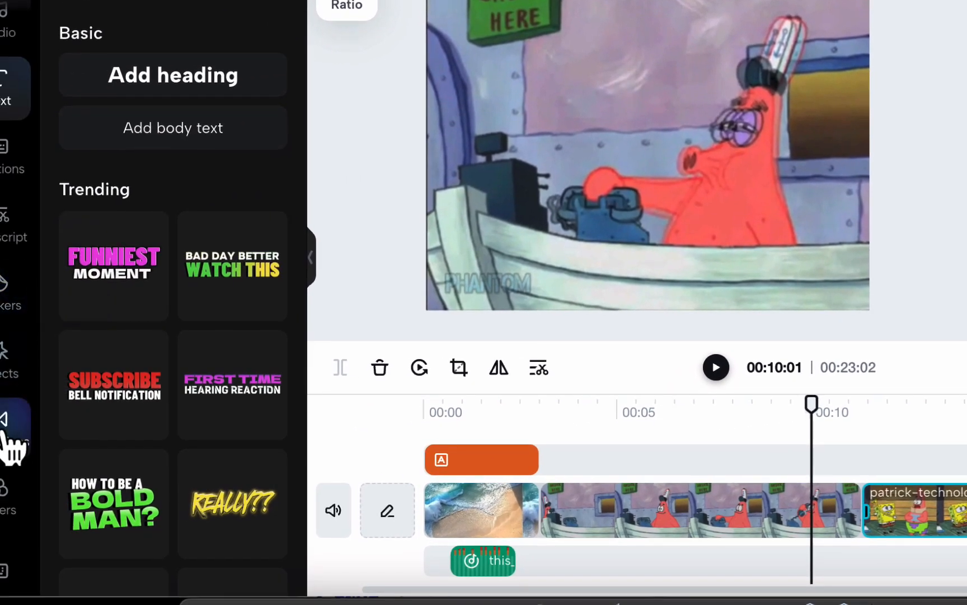
{"action": "left_click", "coordinate": [7, 442]}
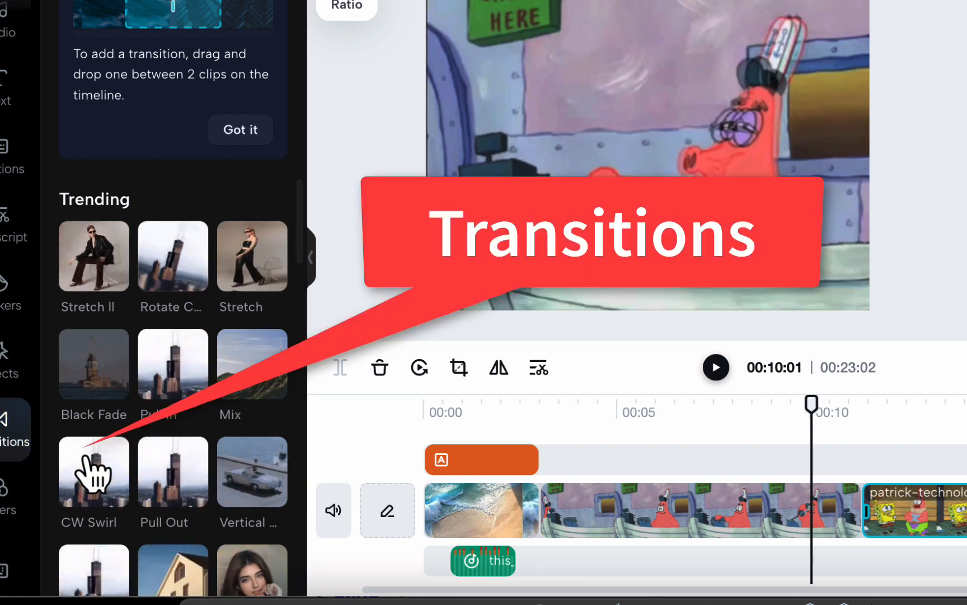
{"action": "left_click_drag", "start_coordinate": [159, 470], "coordinate": [850, 506]}
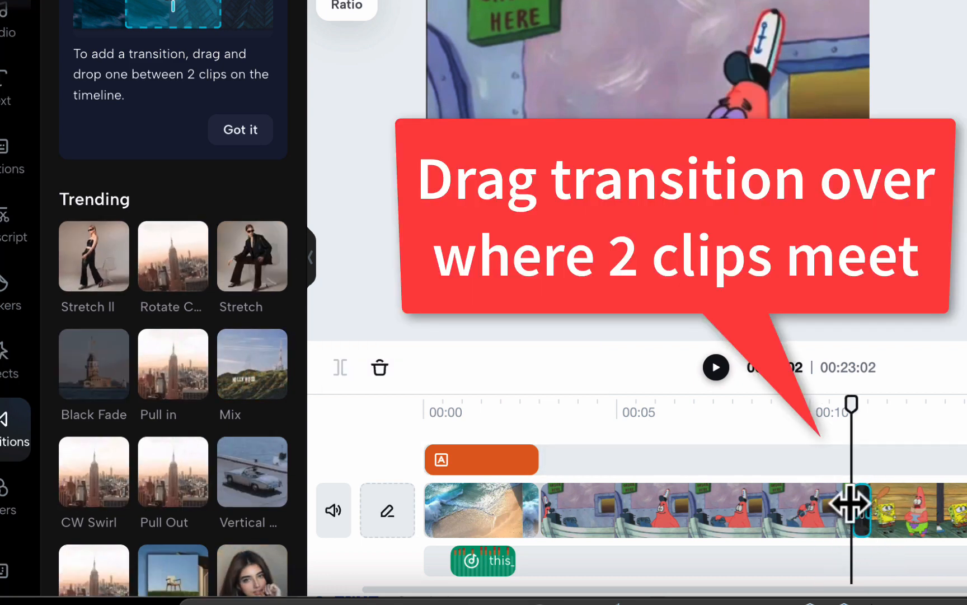
Place the playhead at 00:16:00 and look over the timeline around the transition and the last clip.
{"action": "left_click_drag", "start_coordinate": [870, 395], "coordinate": [892, 458]}
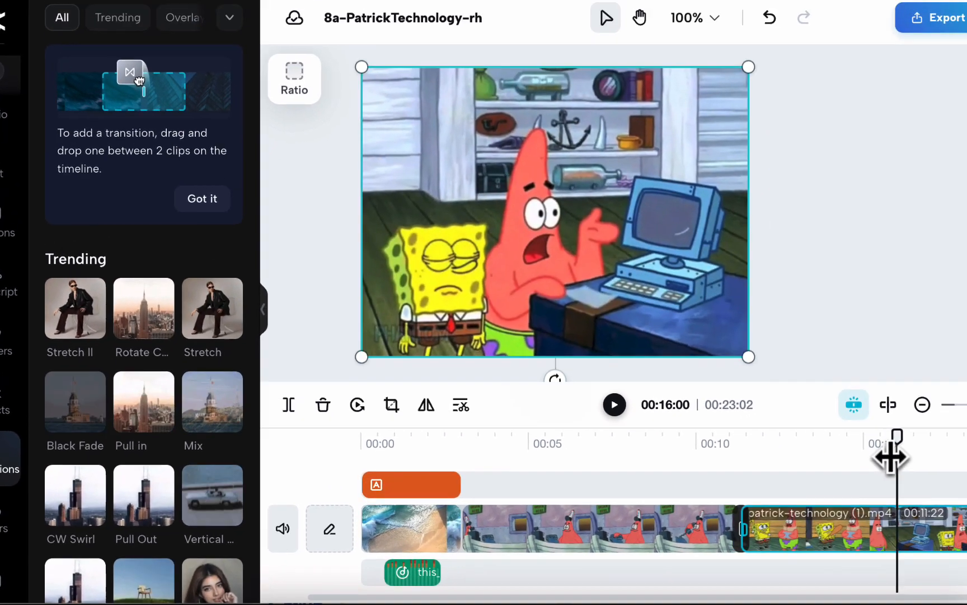
{"action": "scroll", "coordinate": [714, 525], "scroll_direction": "right", "scroll_amount": 3}
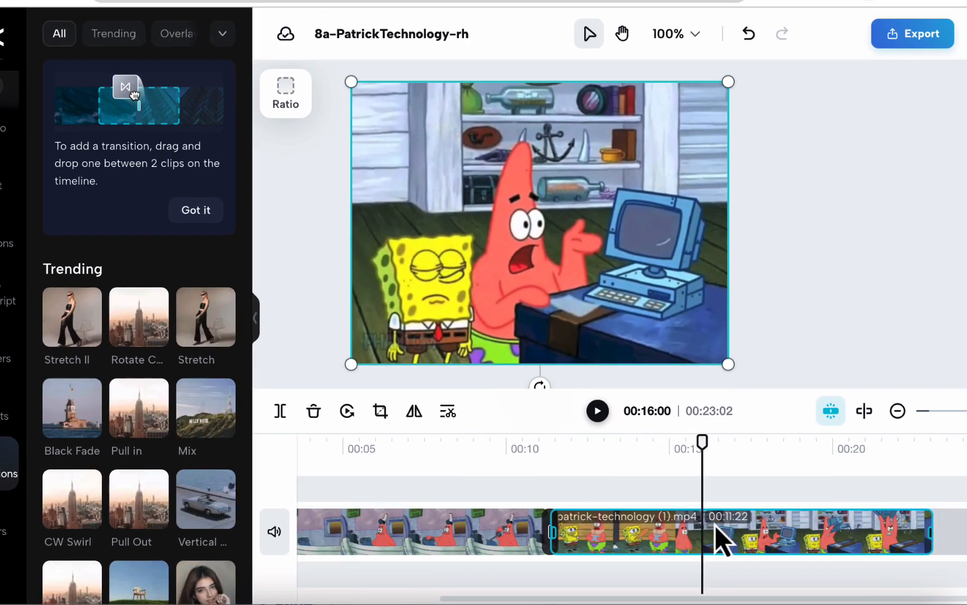
{"action": "scroll", "coordinate": [714, 524], "scroll_direction": "right", "scroll_amount": 1}
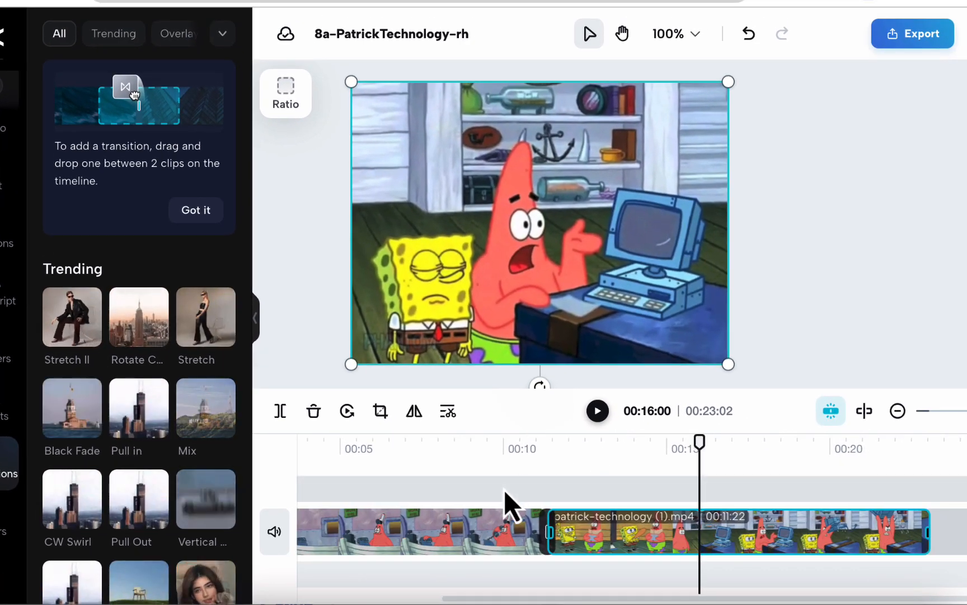
{"action": "scroll", "coordinate": [505, 501], "scroll_direction": "left", "scroll_amount": 5}
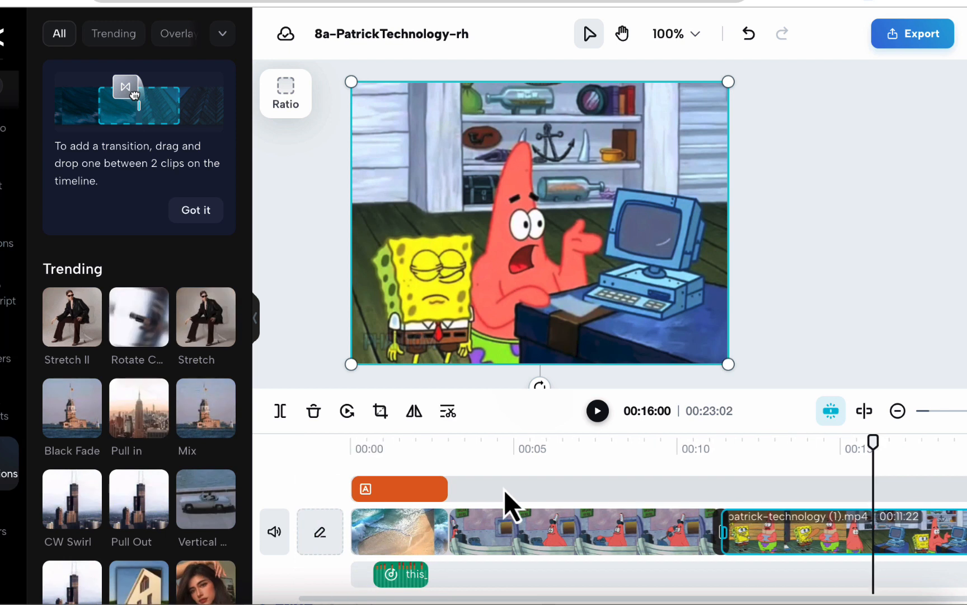
Play the video from 00:00:00 to review the title intro and the start of the patrick-phone clip, and restart playback from the beginning.
{"action": "left_click", "coordinate": [432, 472]}
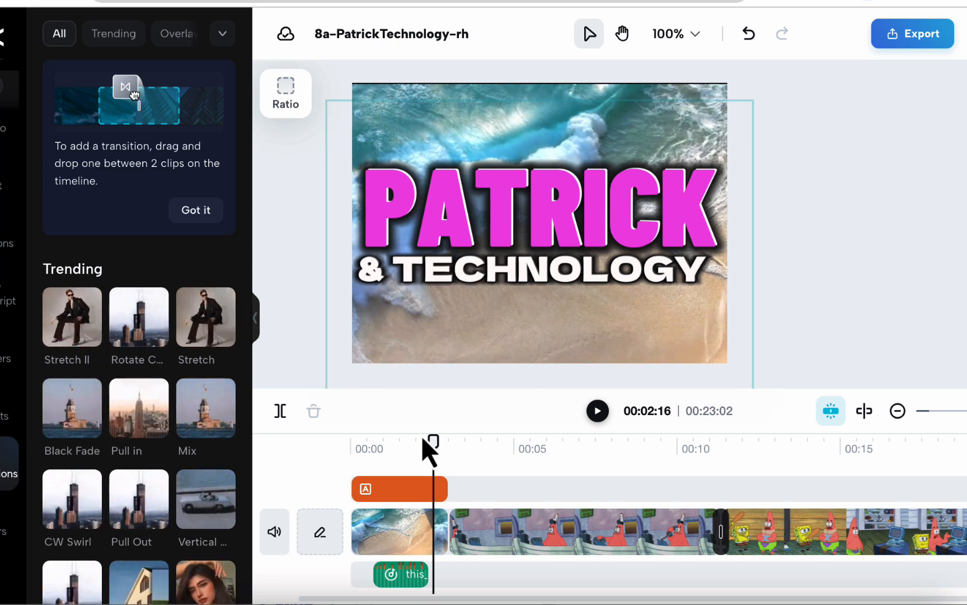
{"action": "left_click_drag", "start_coordinate": [420, 451], "coordinate": [309, 444]}
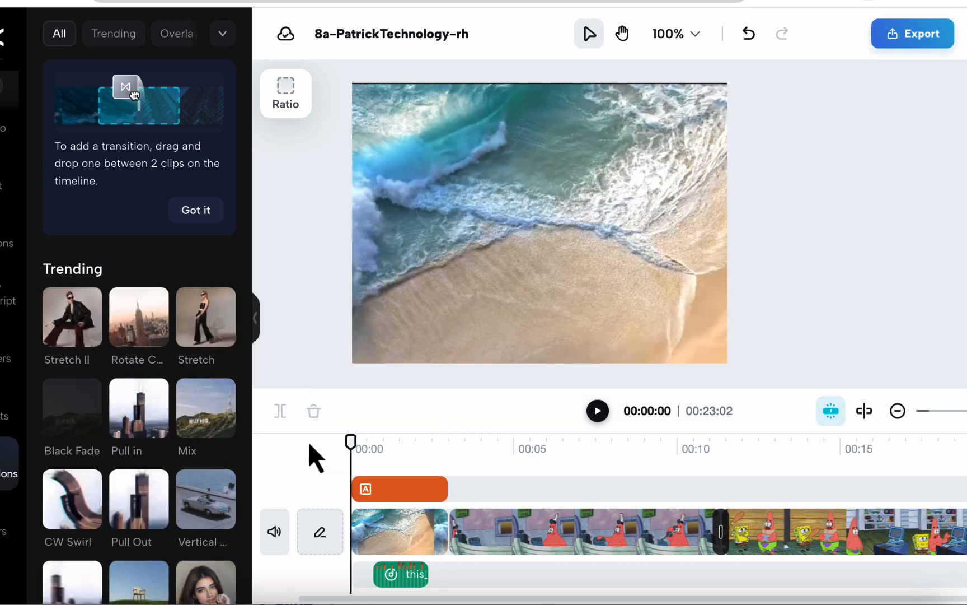
{"action": "left_click", "coordinate": [597, 411]}
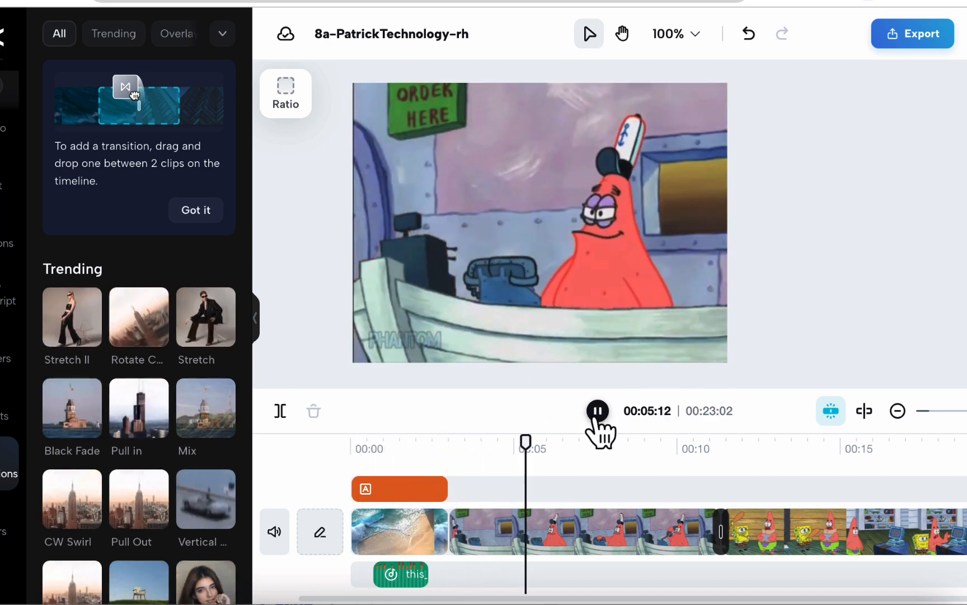
{"action": "left_click", "coordinate": [597, 411]}
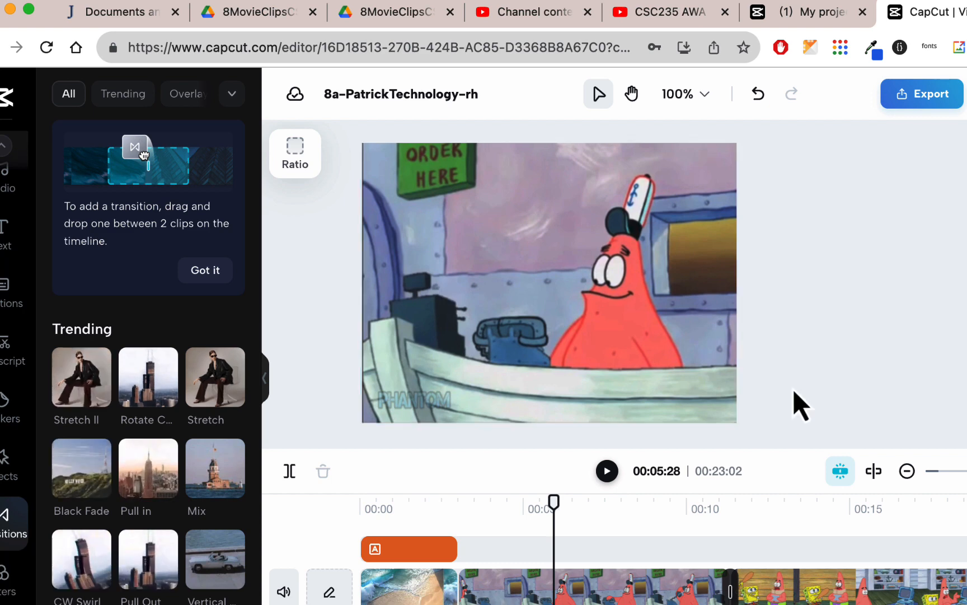
{"action": "left_click_drag", "start_coordinate": [554, 498], "coordinate": [345, 497]}
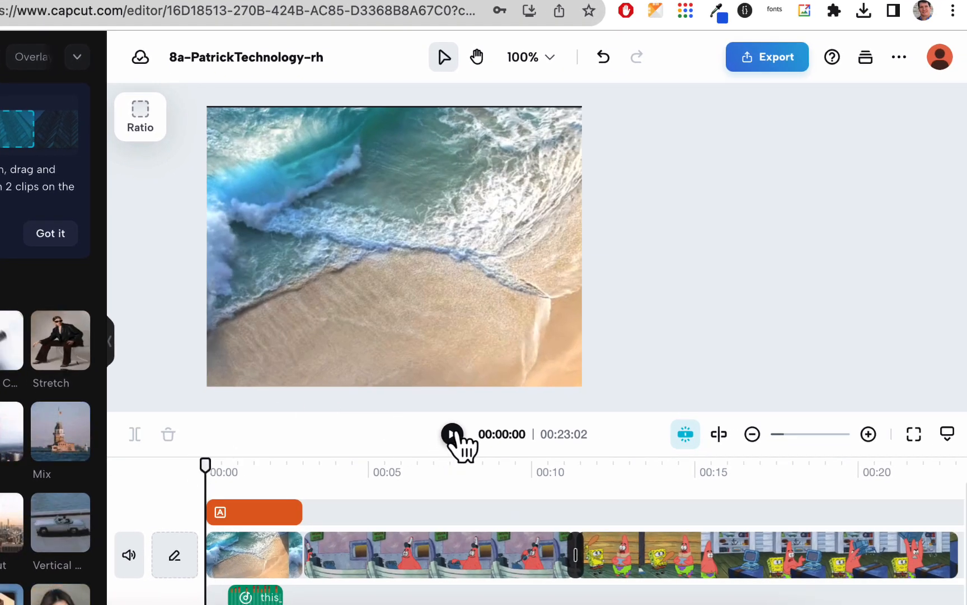
{"action": "left_click", "coordinate": [452, 434]}
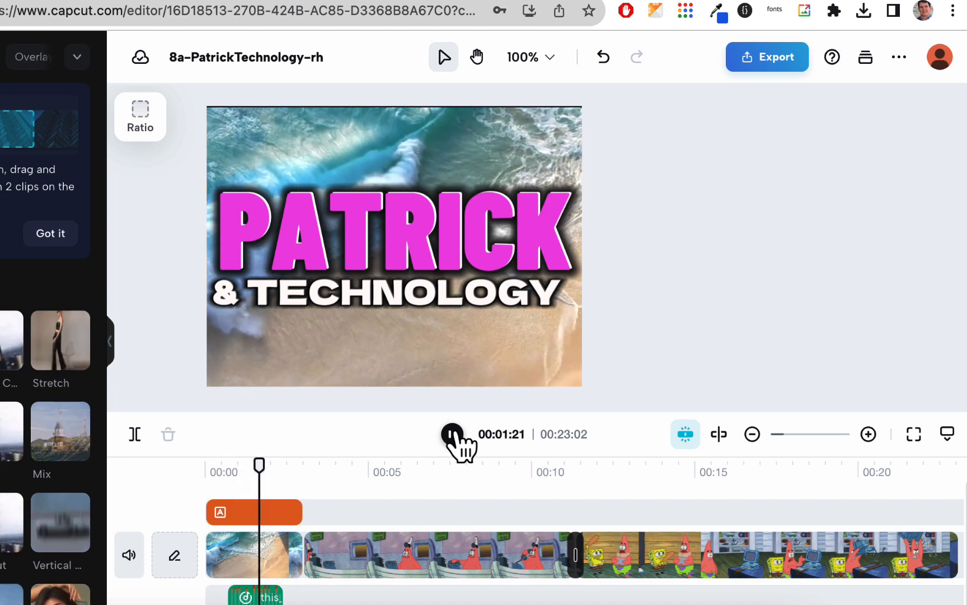